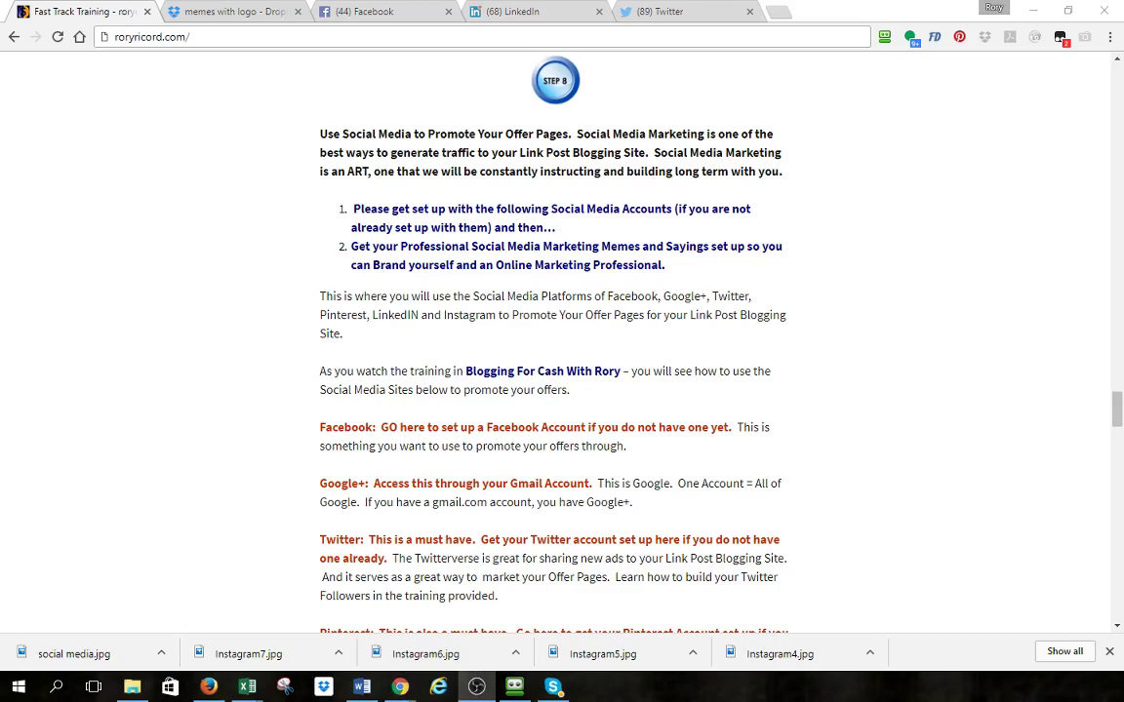
- Scroll down to the Take Action banner and open rororicord.com/smm/ in a new tab
{"action": "mouse_move", "coordinate": [400, 686]}
{"action": "scroll", "coordinate": [400, 488], "scroll_direction": "down", "scroll_amount": 3}
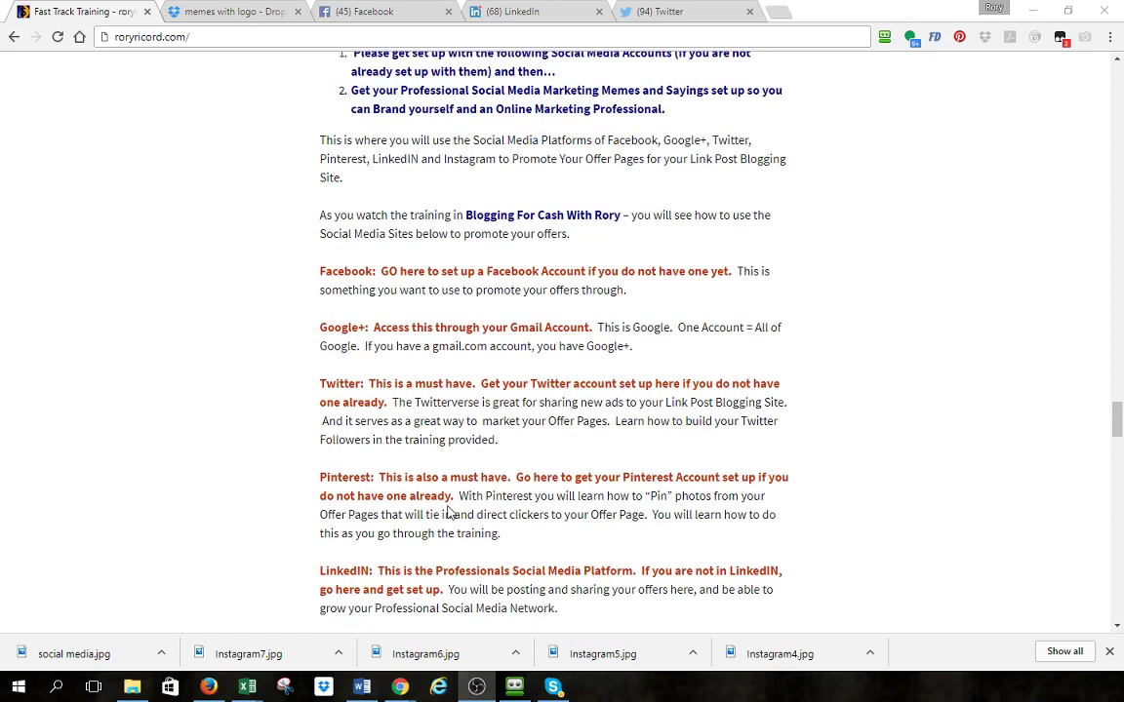
{"action": "scroll", "coordinate": [396, 500], "scroll_direction": "down", "scroll_amount": 3}
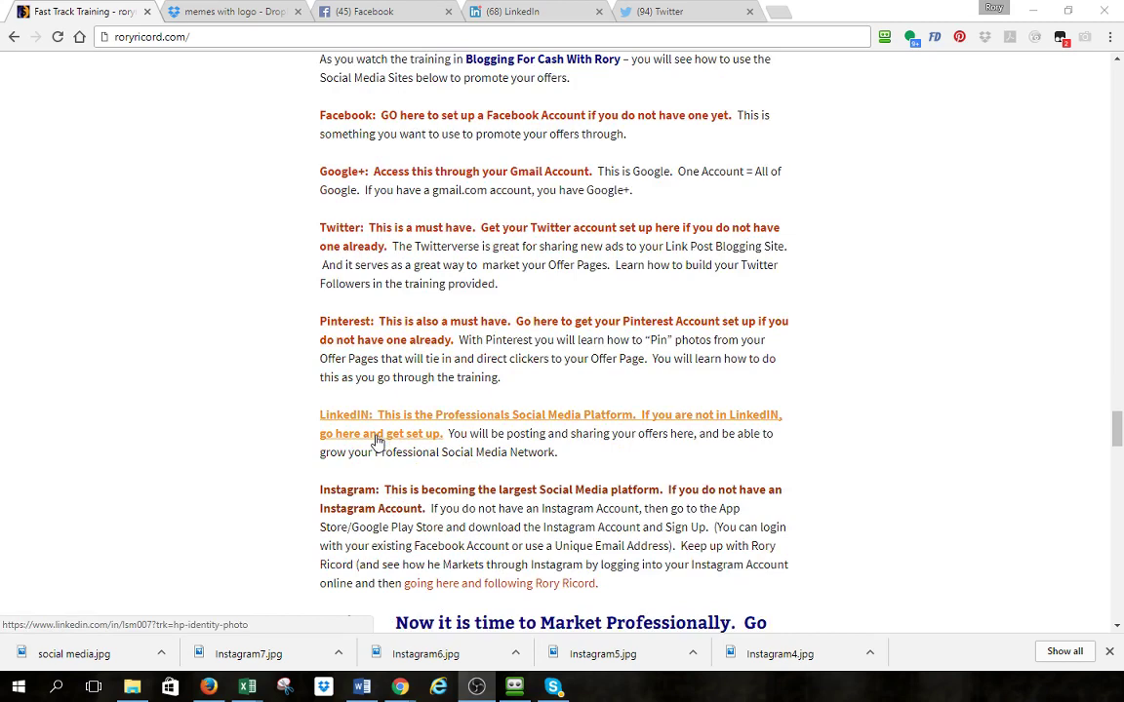
{"action": "scroll", "coordinate": [377, 441], "scroll_direction": "down", "scroll_amount": 2}
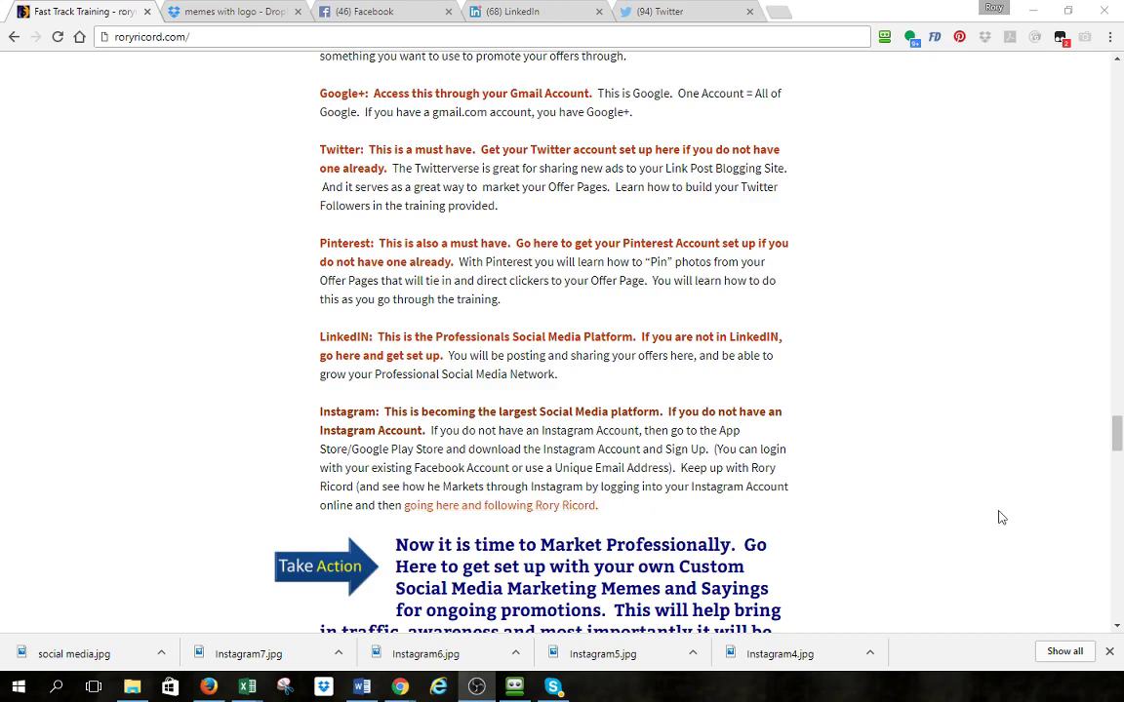
{"action": "scroll", "coordinate": [762, 337], "scroll_direction": "down", "scroll_amount": 3}
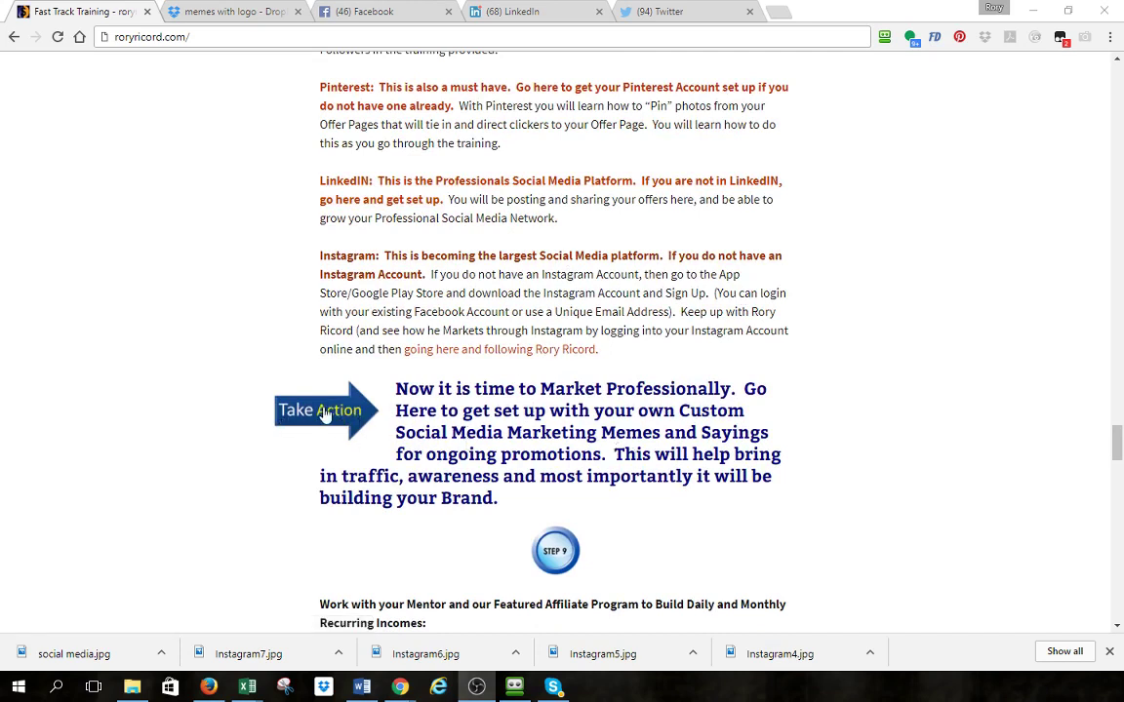
{"action": "left_click", "coordinate": [326, 413]}
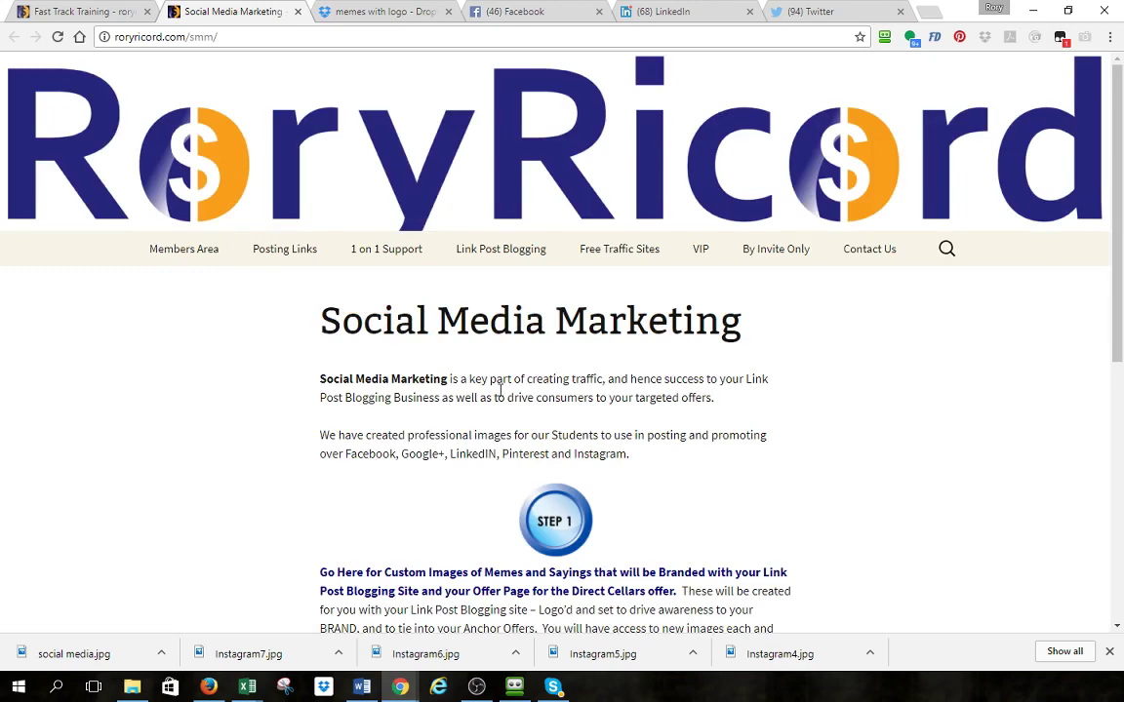
- Scroll the Social Media Marketing page to Step 1's custom images link and Step 2's Instagram notice
{"action": "scroll", "coordinate": [499, 391], "scroll_direction": "down", "scroll_amount": 2}
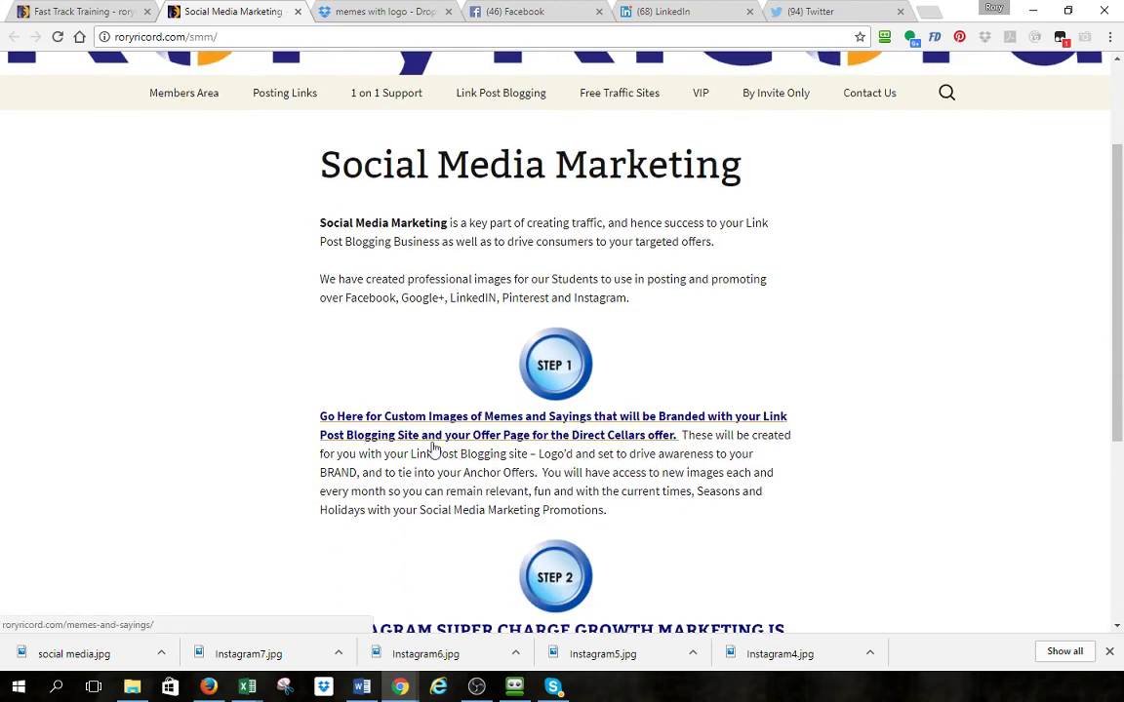
{"action": "scroll", "coordinate": [434, 447], "scroll_direction": "down", "scroll_amount": 2}
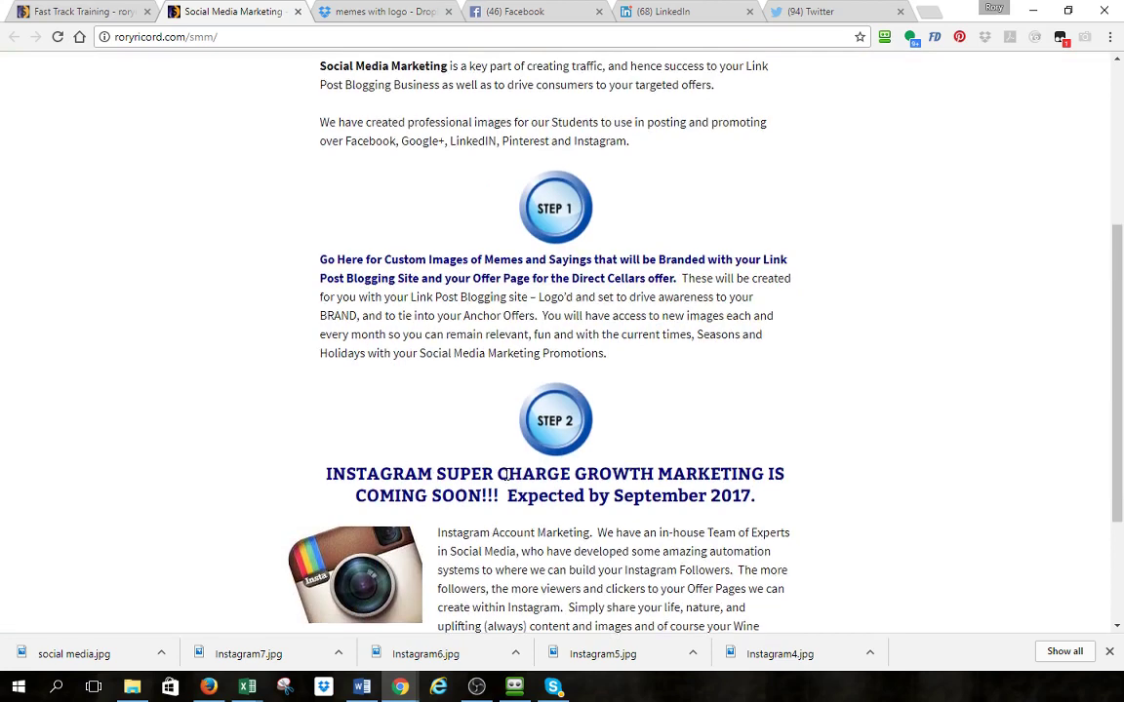
{"action": "scroll", "coordinate": [507, 474], "scroll_direction": "down", "scroll_amount": 1}
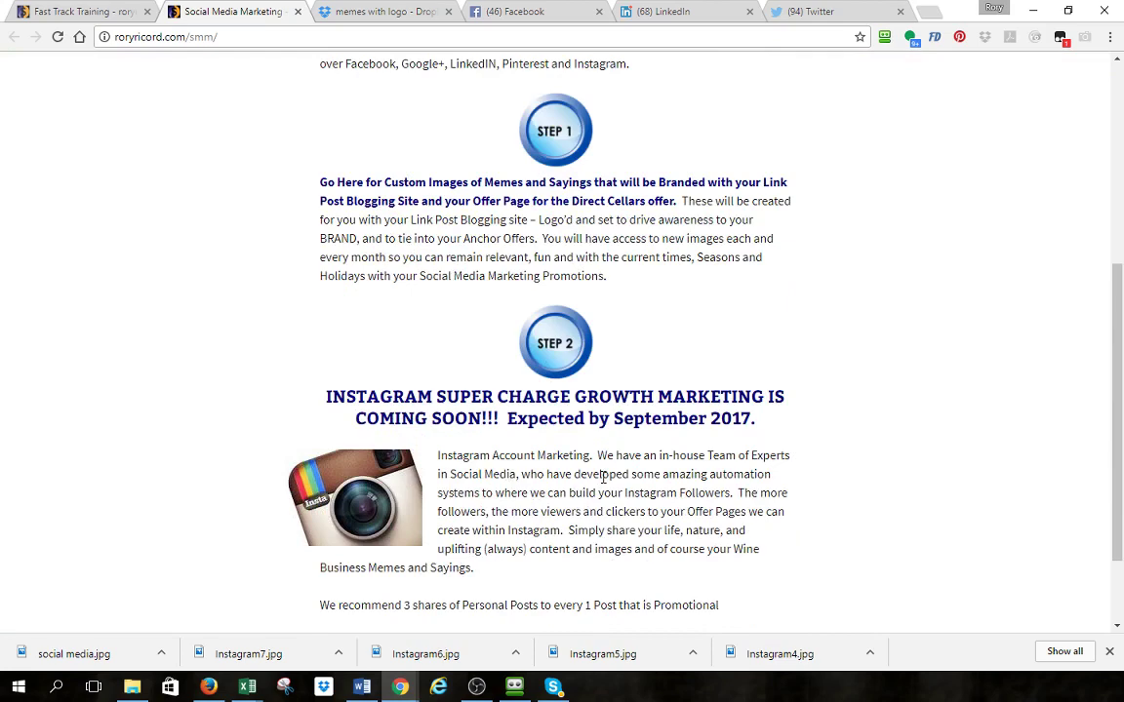
{"action": "scroll", "coordinate": [603, 476], "scroll_direction": "up", "scroll_amount": 5}
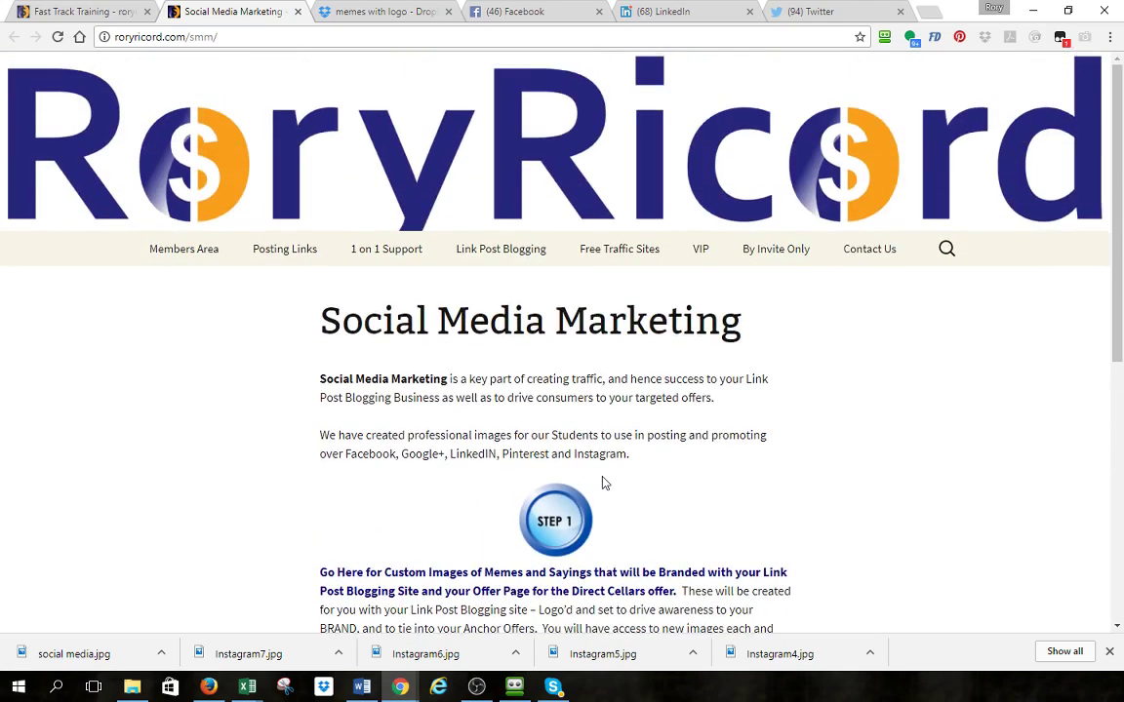
{"action": "scroll", "coordinate": [603, 476], "scroll_direction": "down", "scroll_amount": 2}
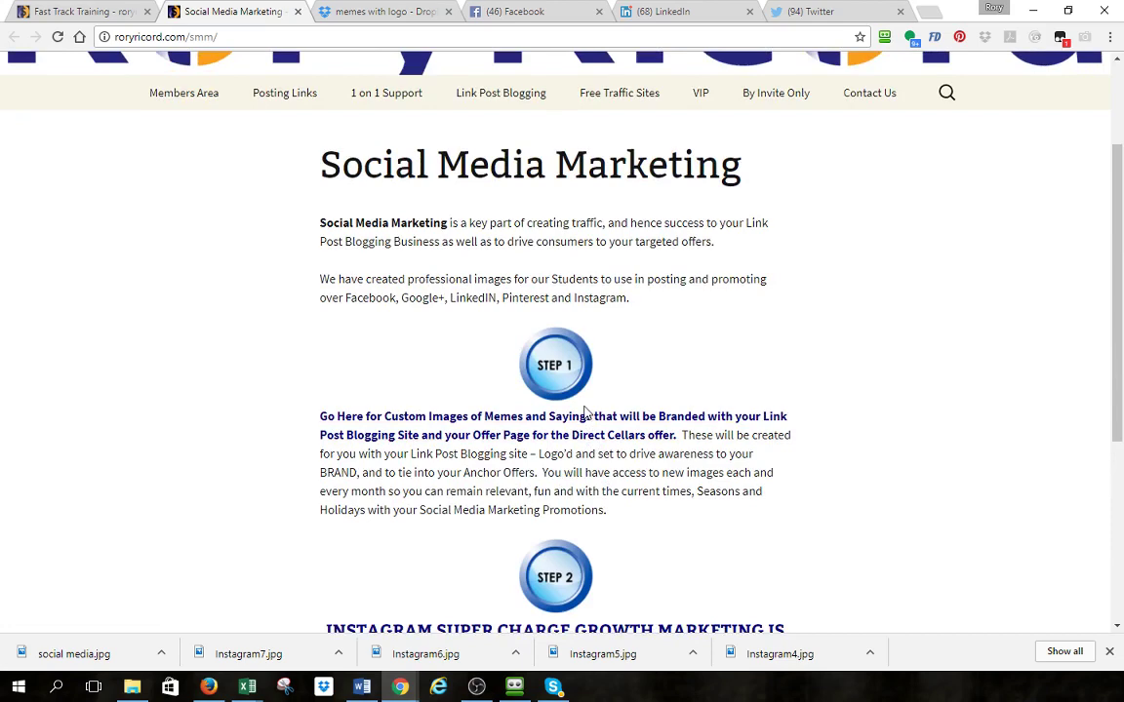
- Follow Step 1's 'Go Here for Custom Images' link and highlight 1f16.com/fine-wines in the first bullet
{"action": "left_click", "coordinate": [520, 438]}
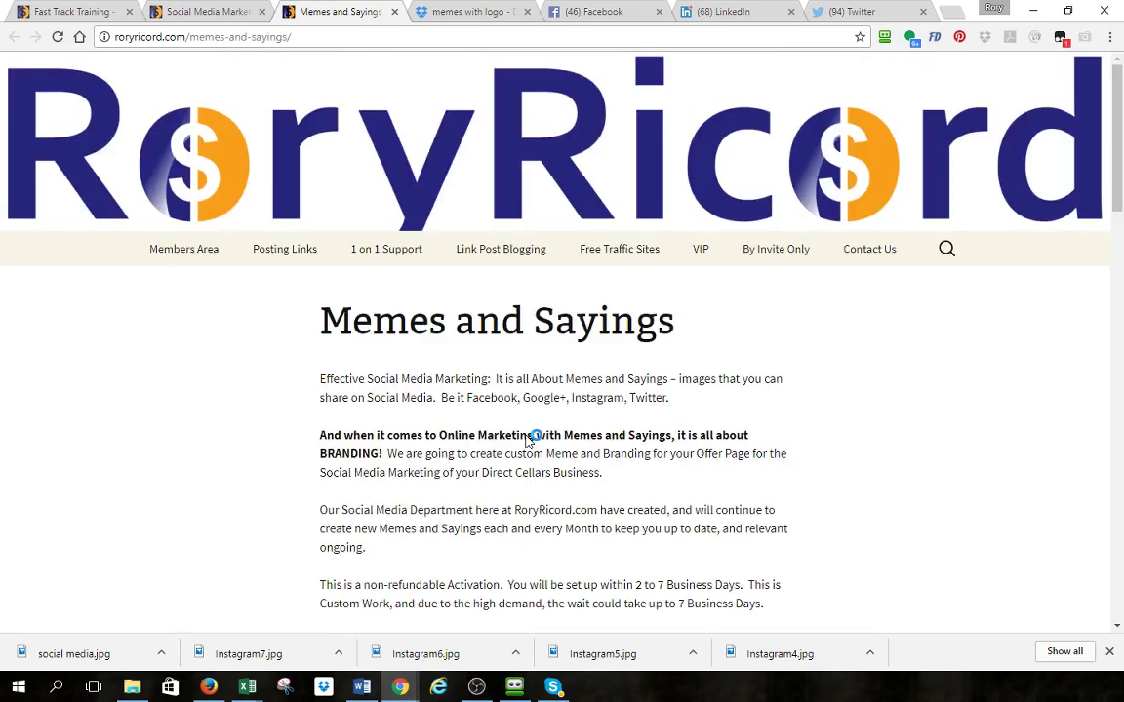
{"action": "scroll", "coordinate": [535, 342], "scroll_direction": "down", "scroll_amount": 3}
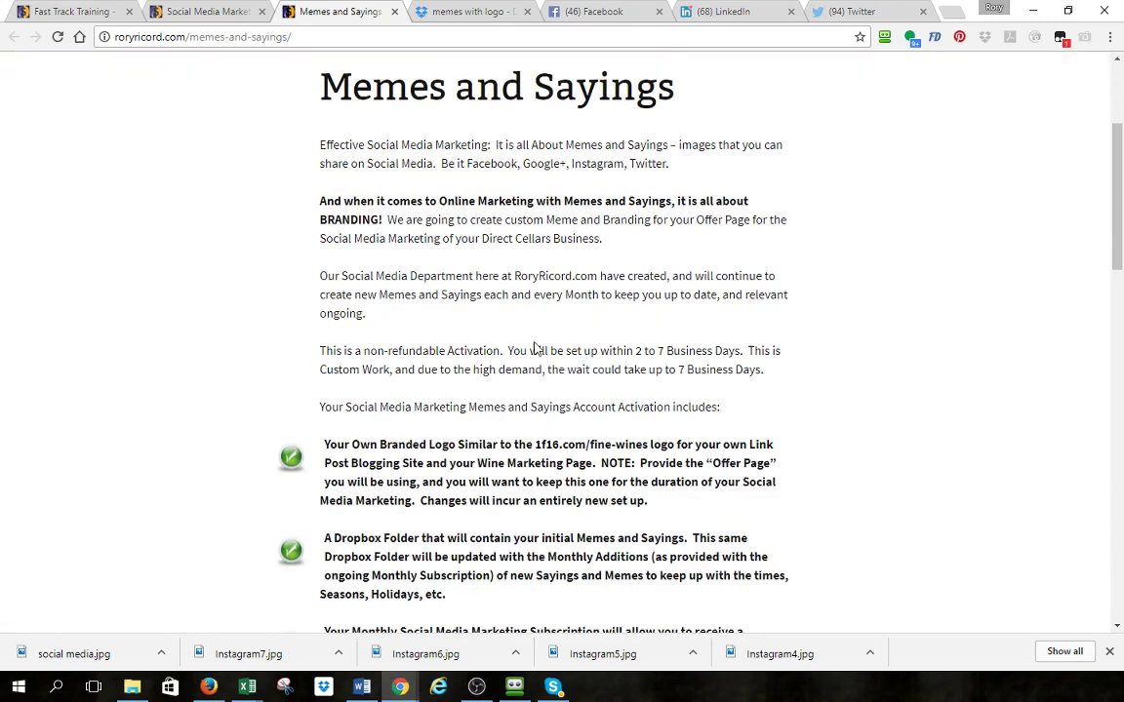
{"action": "scroll", "coordinate": [465, 253], "scroll_direction": "down", "scroll_amount": 2}
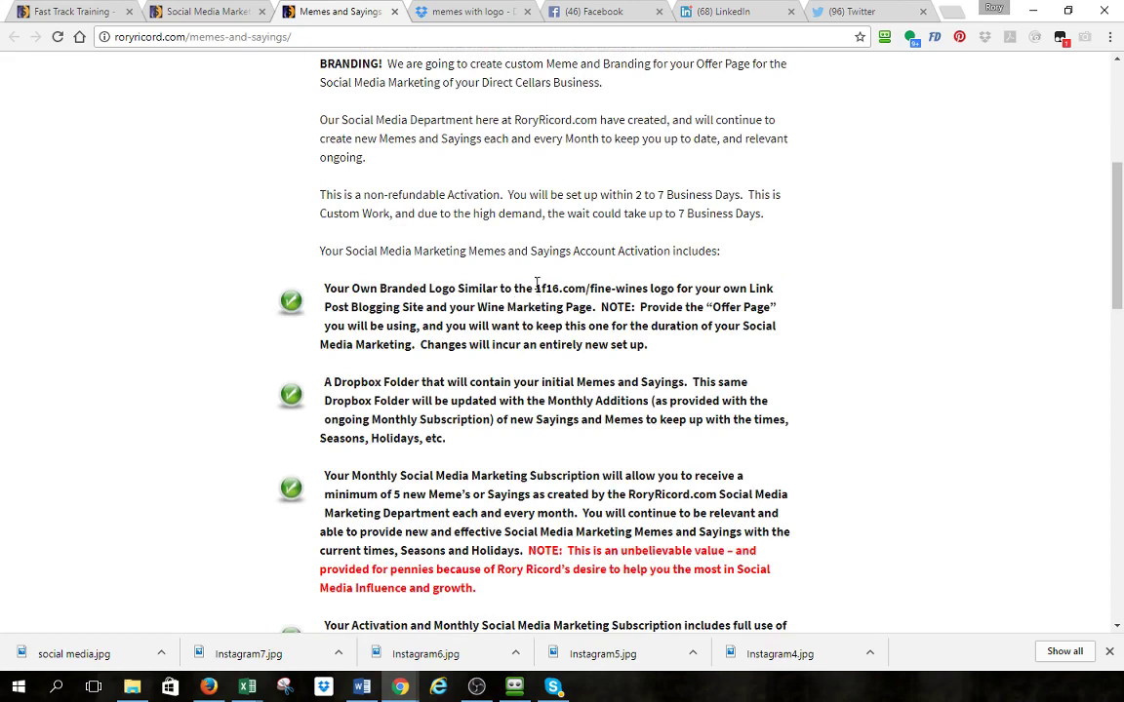
{"action": "left_click_drag", "start_coordinate": [536, 285], "coordinate": [649, 284]}
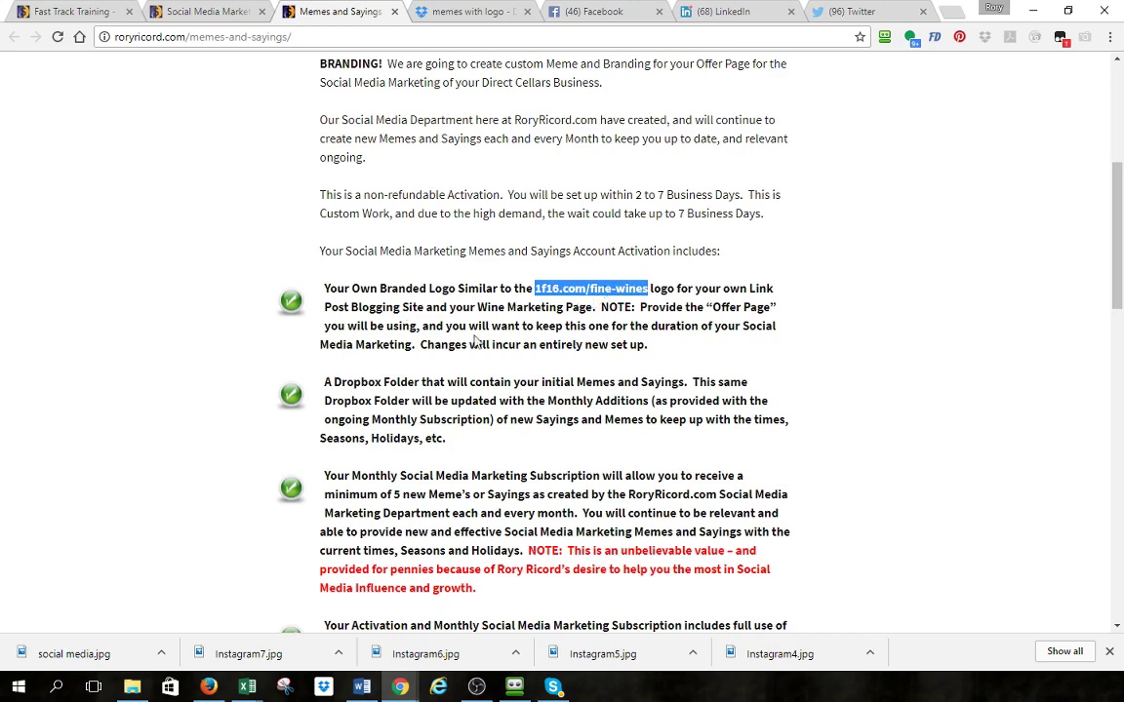
{"action": "scroll", "coordinate": [488, 329], "scroll_direction": "down", "scroll_amount": 2}
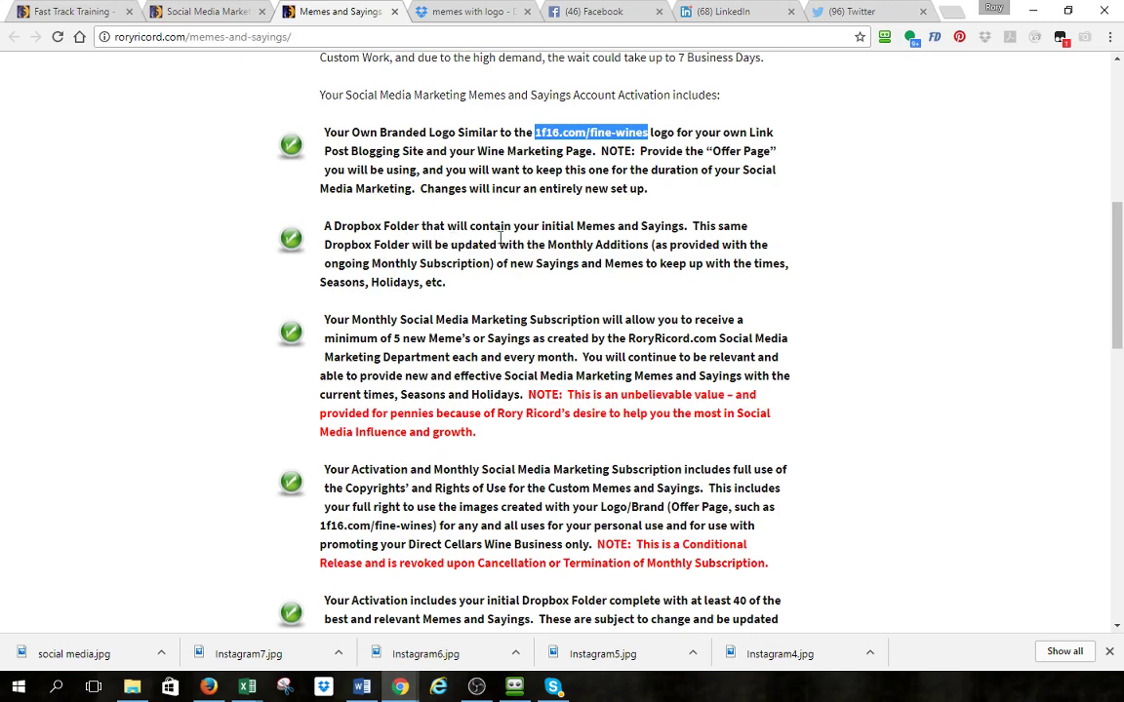
{"action": "scroll", "coordinate": [497, 236], "scroll_direction": "down", "scroll_amount": 1}
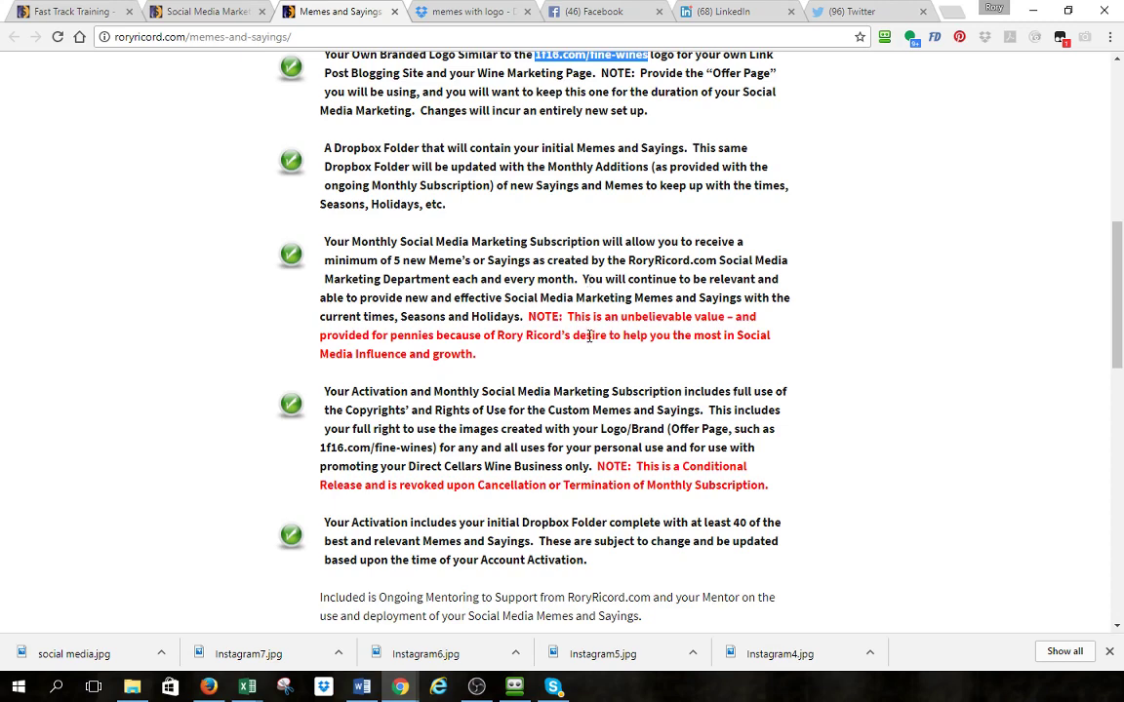
{"action": "scroll", "coordinate": [593, 337], "scroll_direction": "down", "scroll_amount": 1}
{"action": "scroll", "coordinate": [559, 303], "scroll_direction": "down", "scroll_amount": 1}
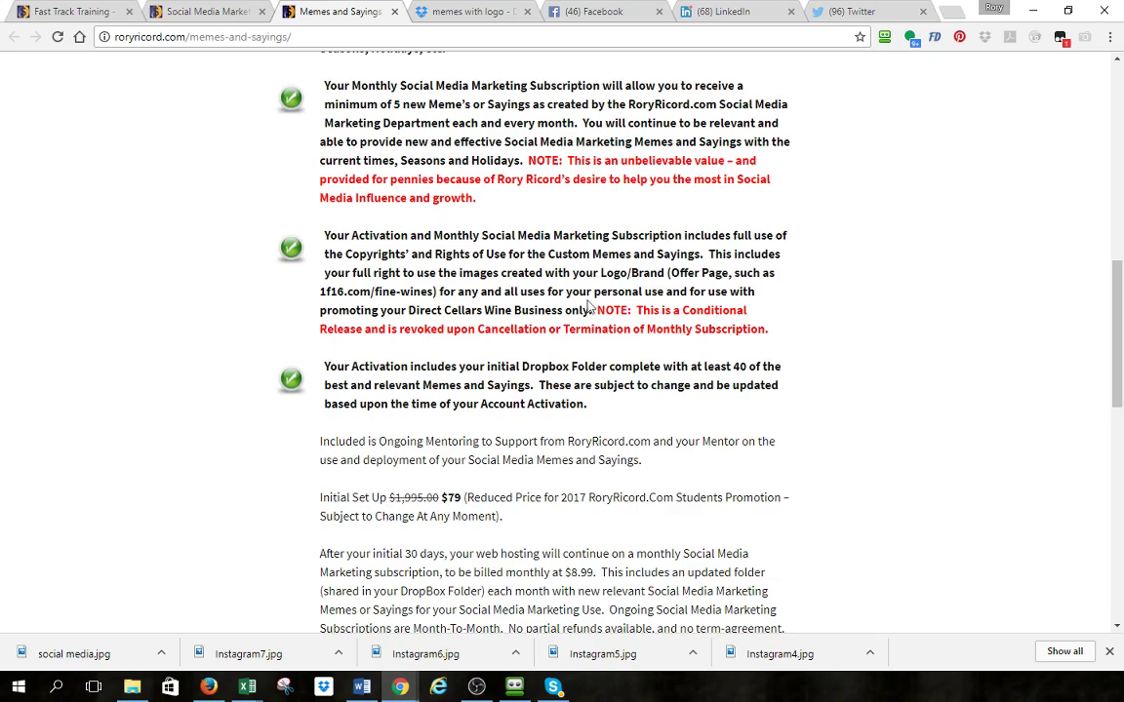
- Scroll down to the pricing terms and highlight the $8.99 monthly subscription price
{"action": "scroll", "coordinate": [592, 295], "scroll_direction": "down", "scroll_amount": 1}
{"action": "scroll", "coordinate": [593, 295], "scroll_direction": "down", "scroll_amount": 1}
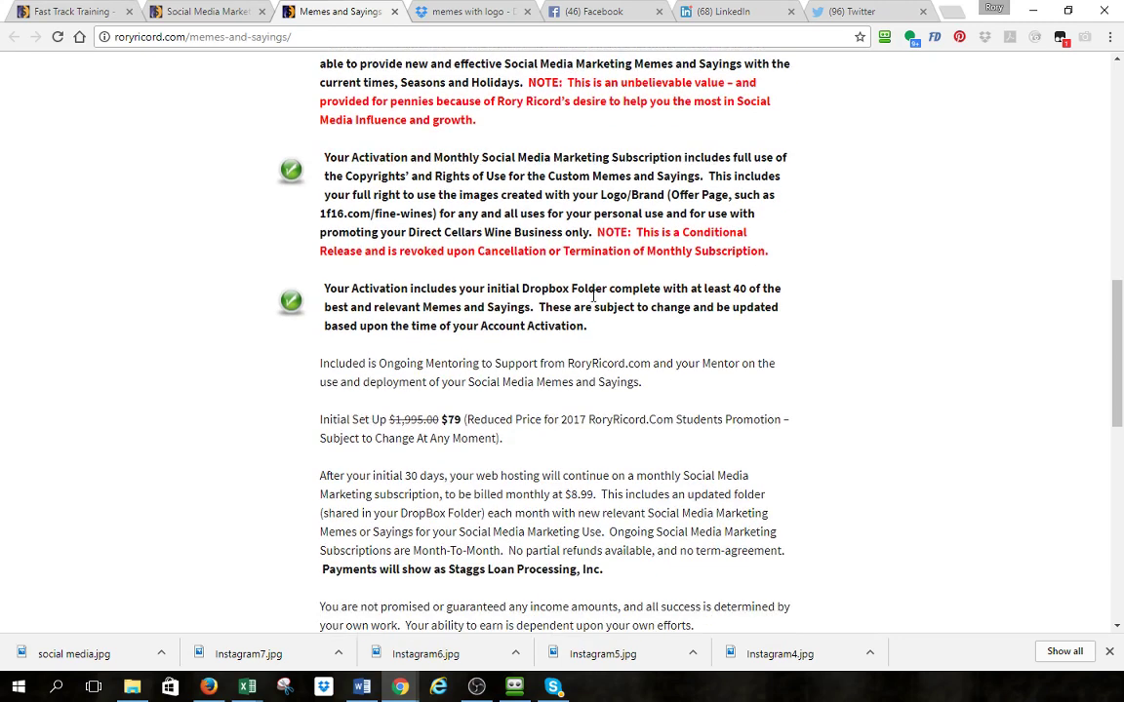
{"action": "scroll", "coordinate": [546, 283], "scroll_direction": "down", "scroll_amount": 1}
{"action": "scroll", "coordinate": [606, 291], "scroll_direction": "down", "scroll_amount": 1}
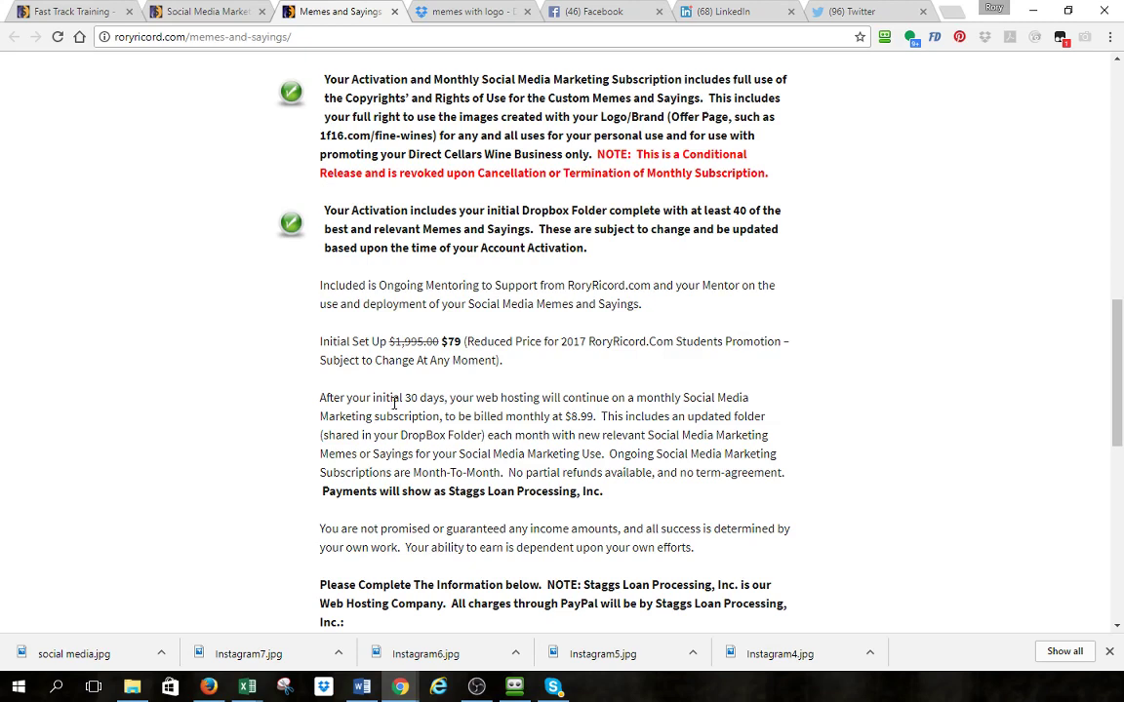
{"action": "left_click_drag", "start_coordinate": [598, 417], "coordinate": [566, 411]}
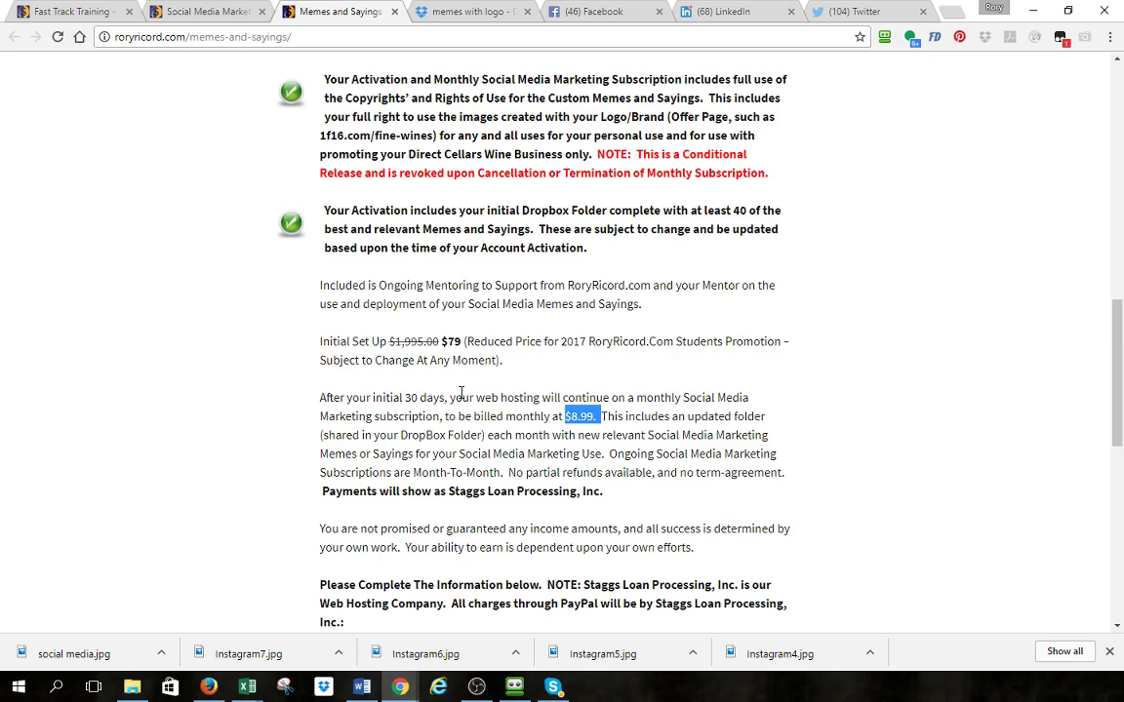
- Bring up the sign-up form's terms and Dropbox email fields and mark the example offer-page line
{"action": "scroll", "coordinate": [462, 394], "scroll_direction": "down", "scroll_amount": 4}
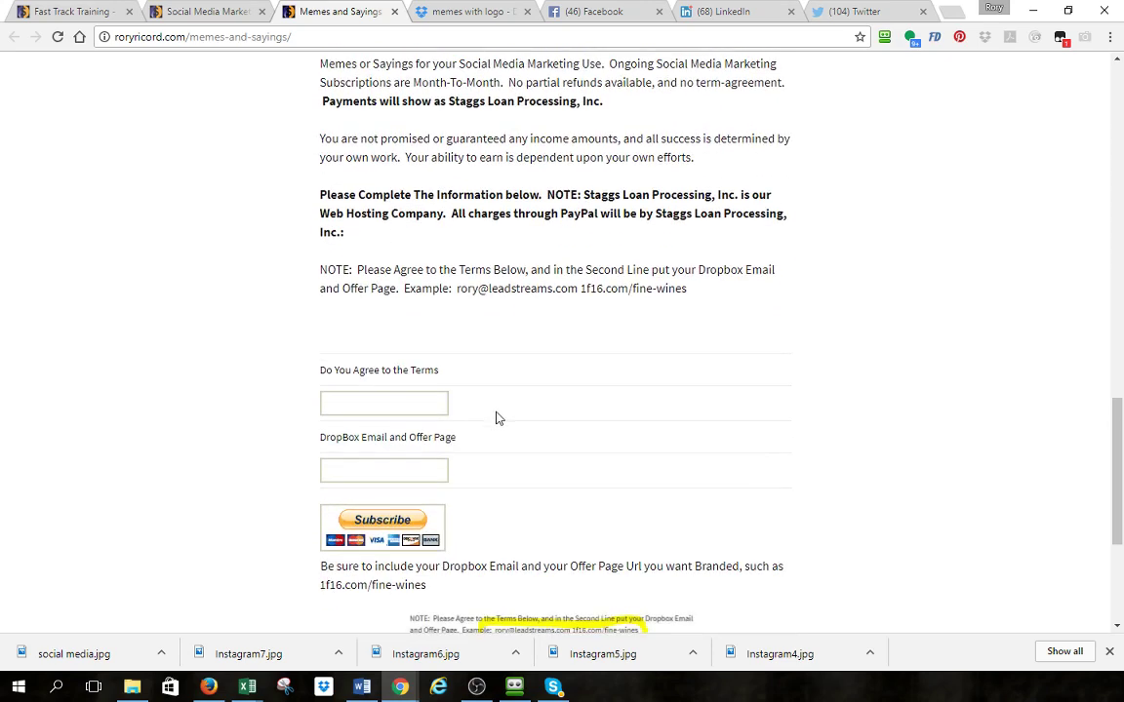
{"action": "left_click", "coordinate": [398, 407]}
{"action": "left_click", "coordinate": [357, 466]}
{"action": "left_click_drag", "start_coordinate": [686, 293], "coordinate": [454, 289]}
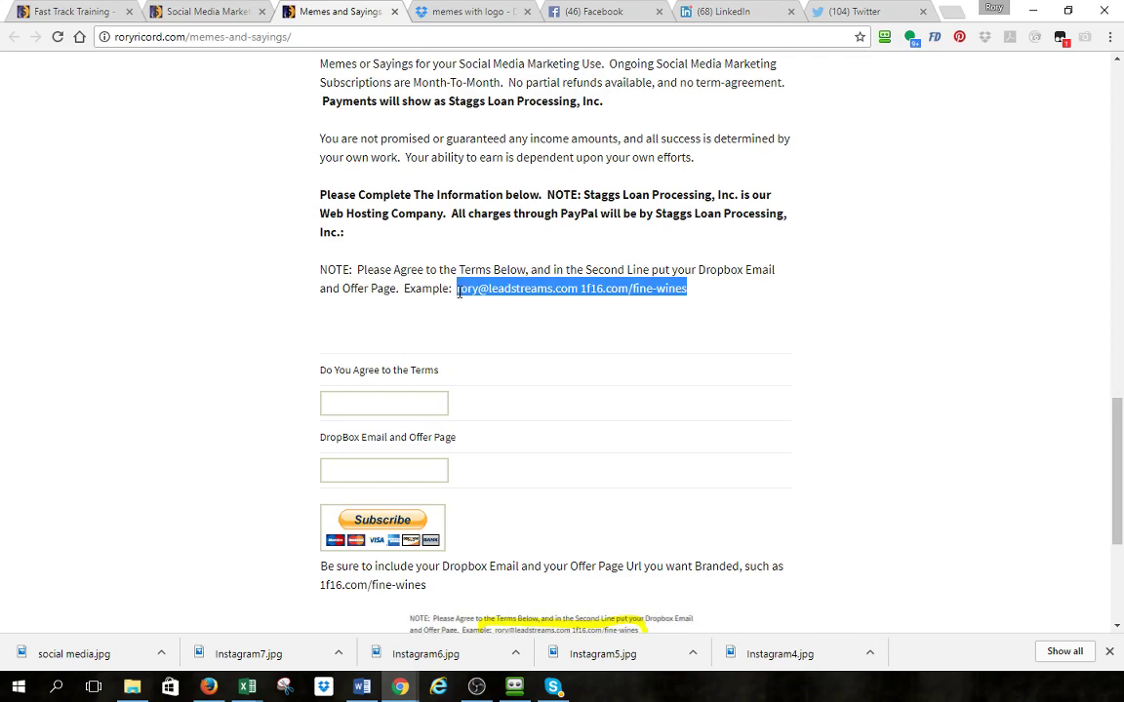
{"action": "scroll", "coordinate": [489, 339], "scroll_direction": "down", "scroll_amount": 2}
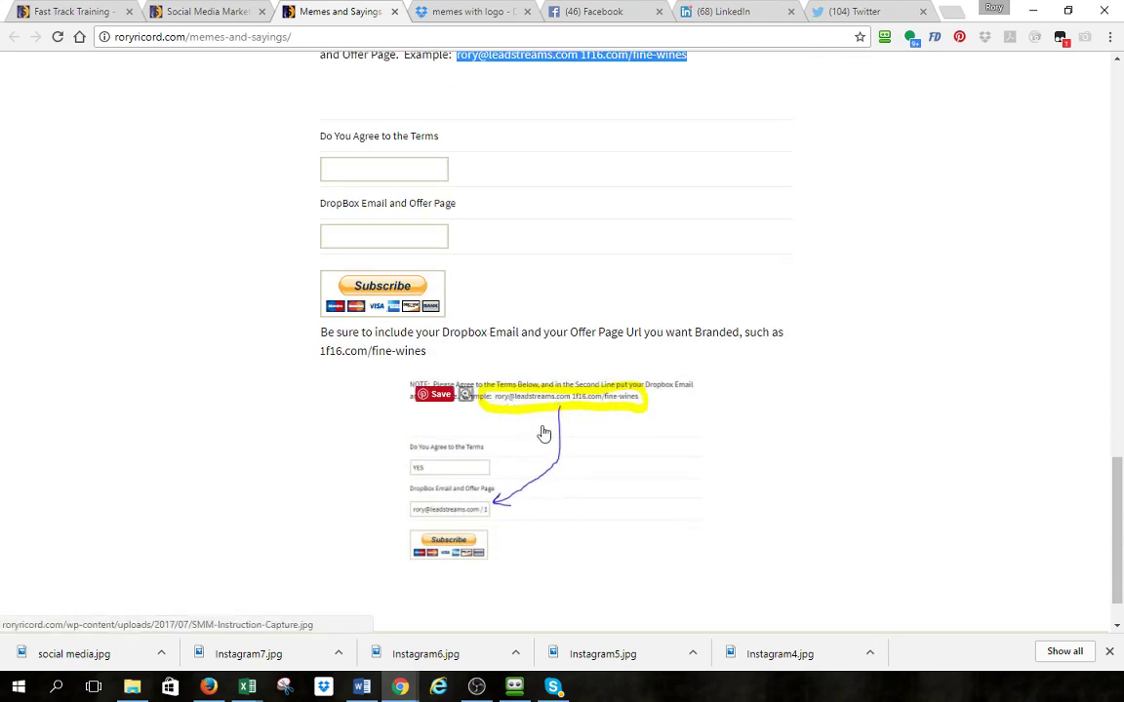
{"action": "scroll", "coordinate": [482, 506], "scroll_direction": "up", "scroll_amount": 2}
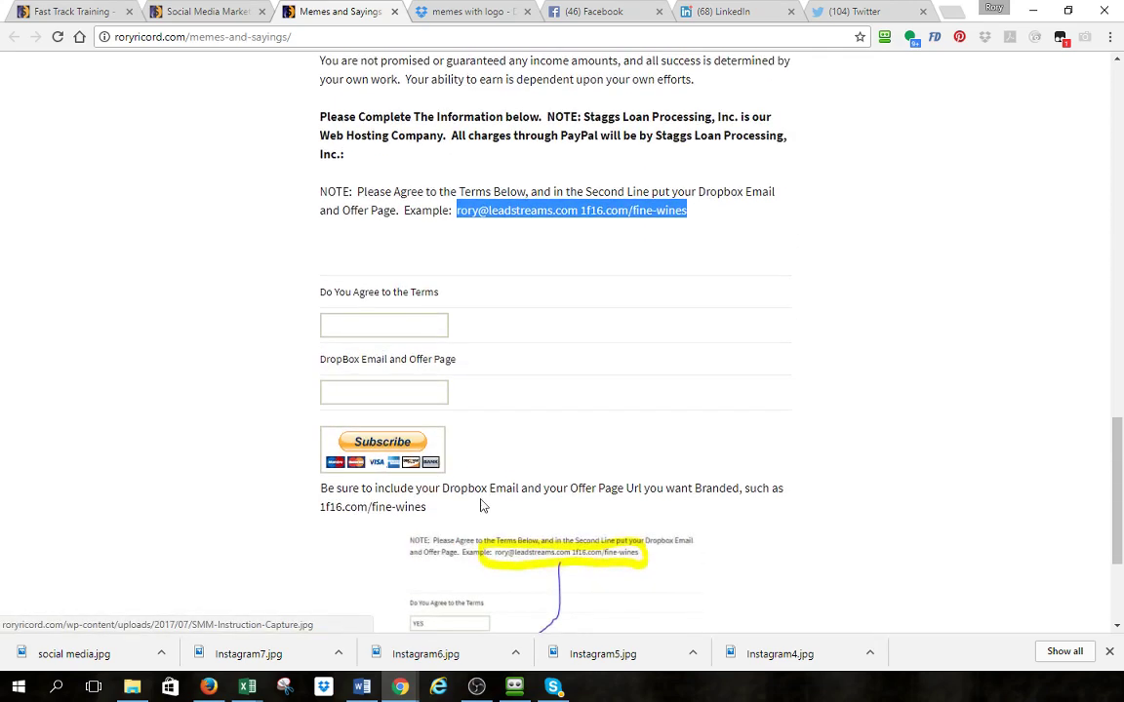
- Answer YES to the terms and enter the Dropbox email plus 1f16.com/fine-wines in the second field
{"action": "left_click", "coordinate": [361, 320]}
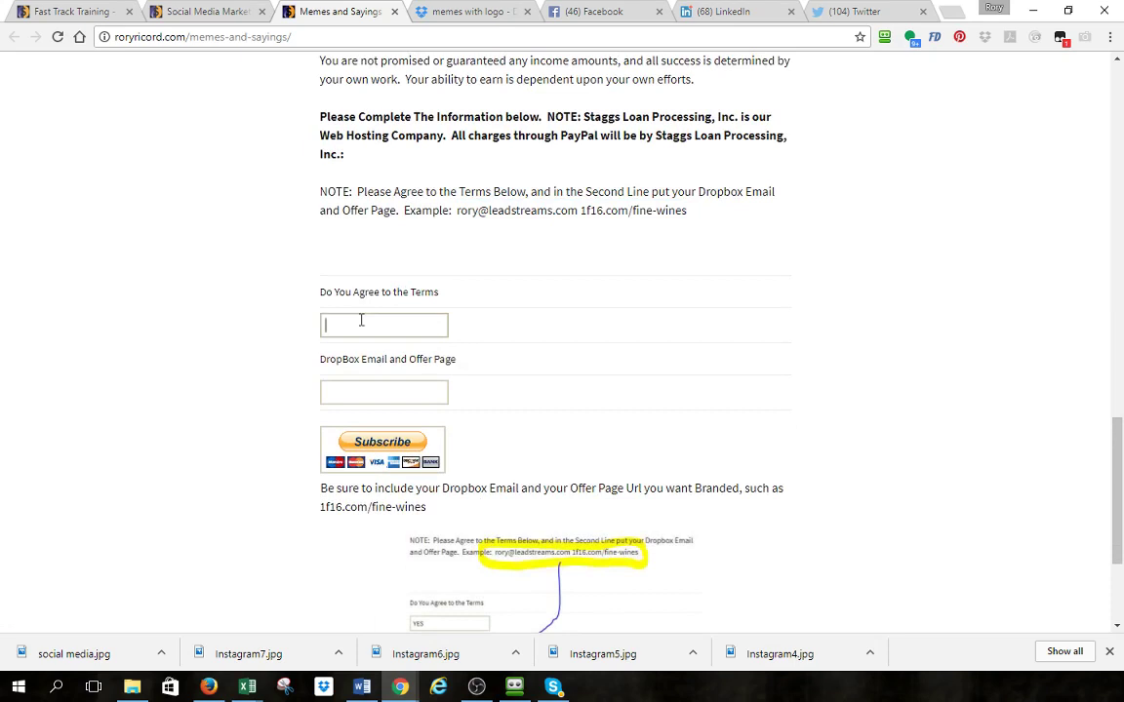
{"action": "type", "text": "YES"}
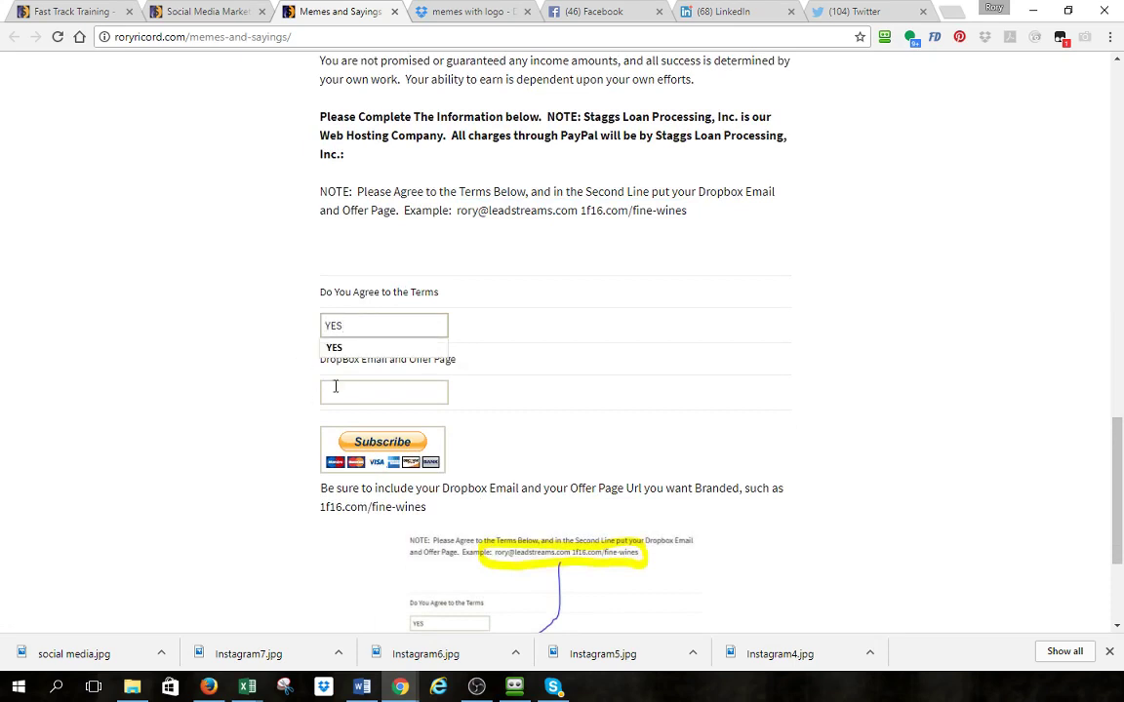
{"action": "left_click", "coordinate": [337, 387]}
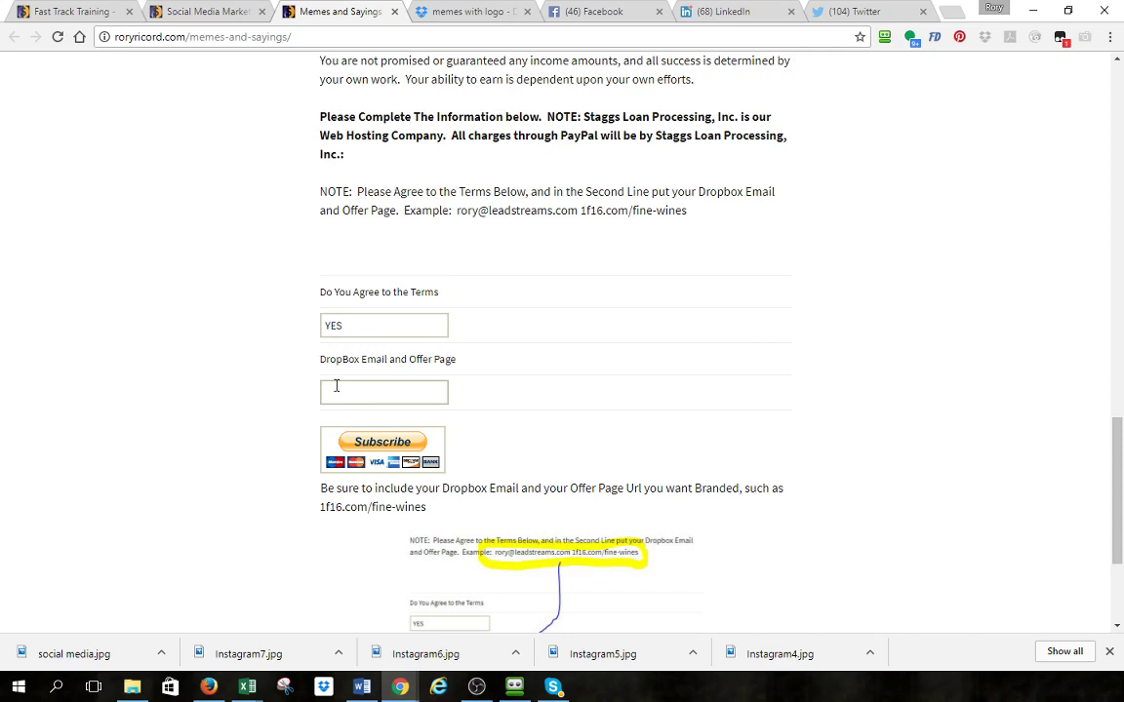
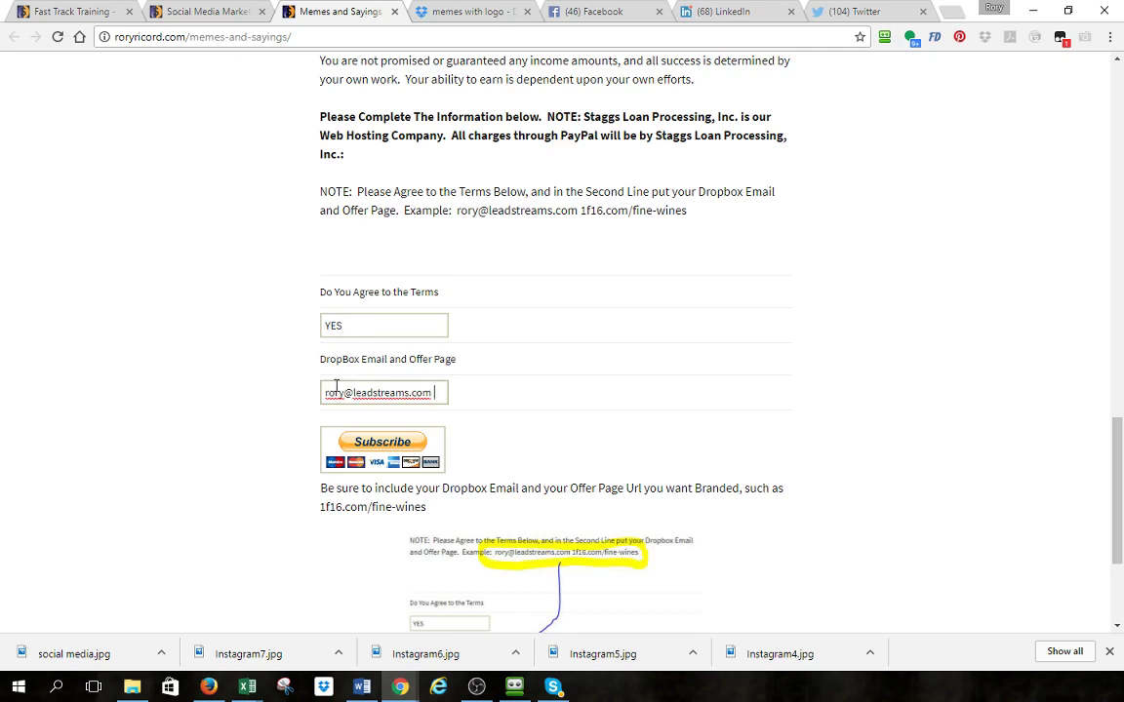
{"action": "type", "text": "1 1f16."}
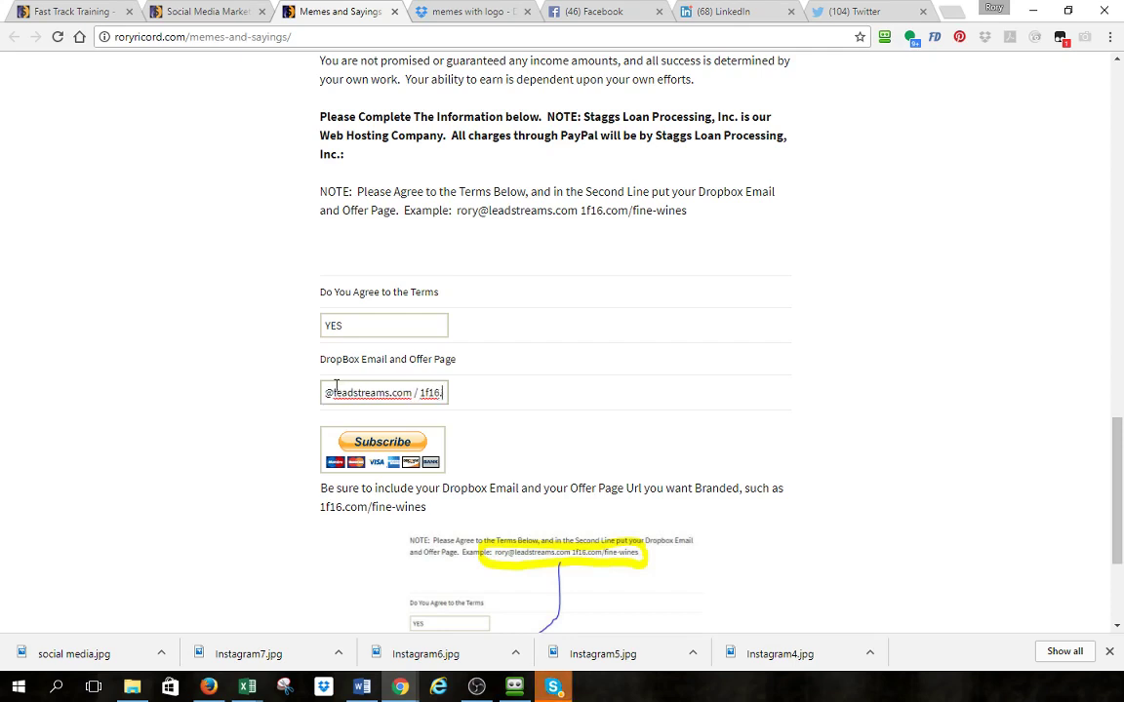
{"action": "type", "text": "com/fine-"}
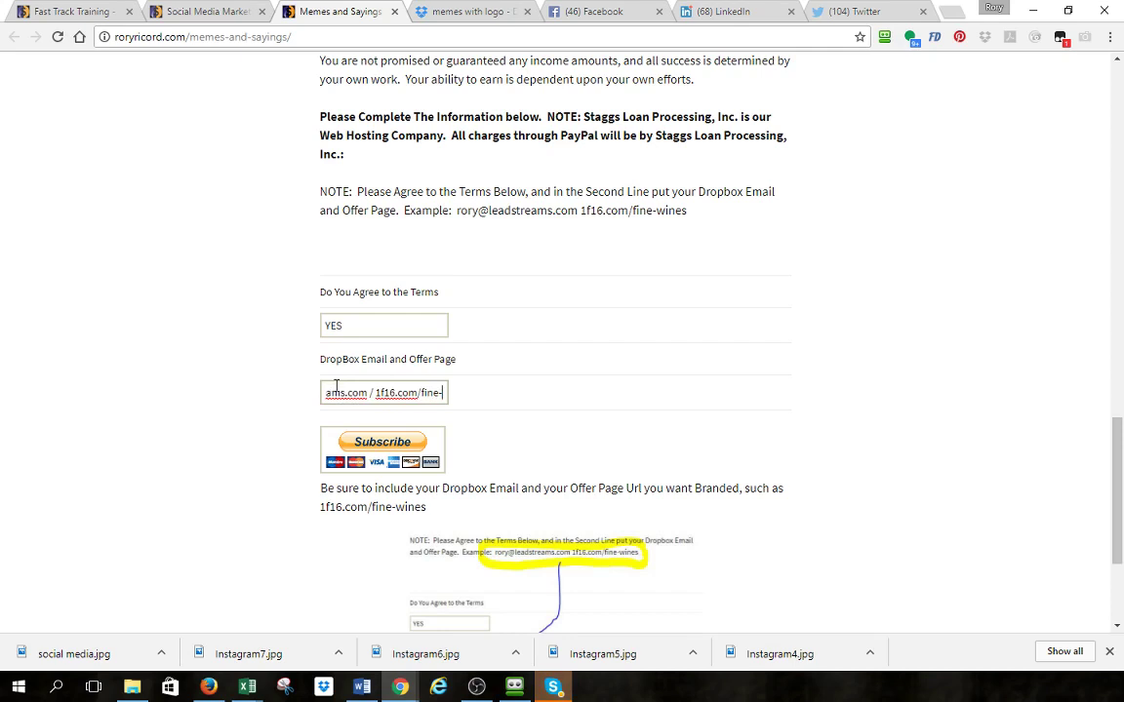
{"action": "type", "text": "wines"}
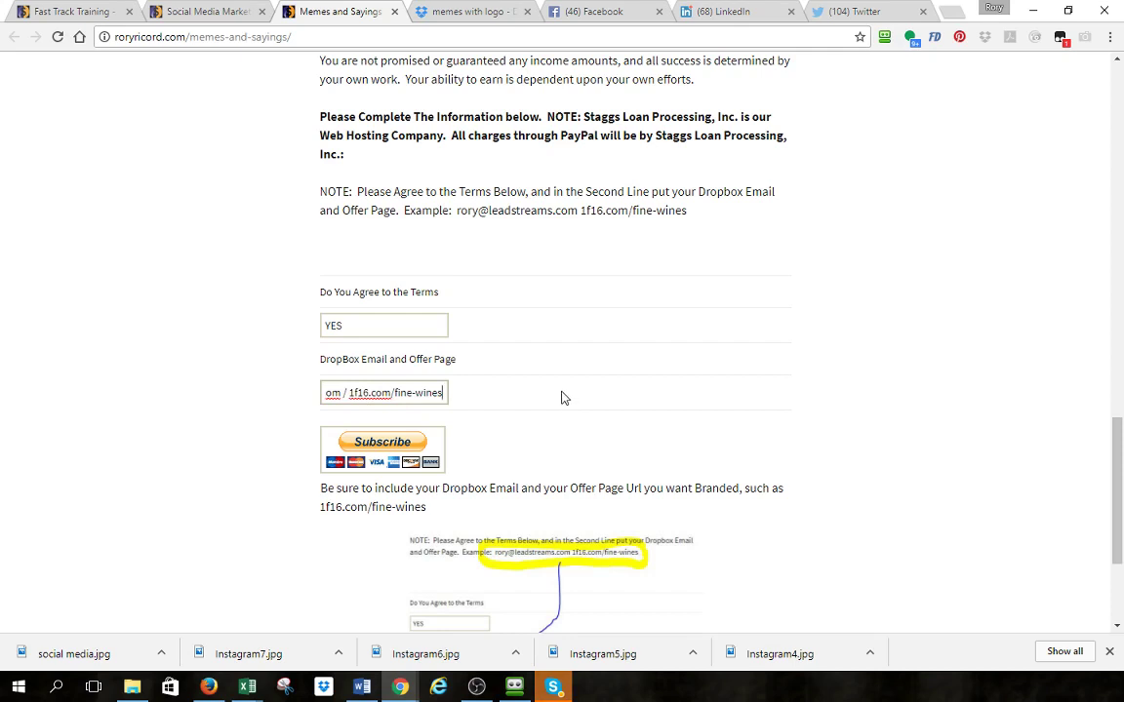
{"action": "scroll", "coordinate": [482, 390], "scroll_direction": "down", "scroll_amount": 1}
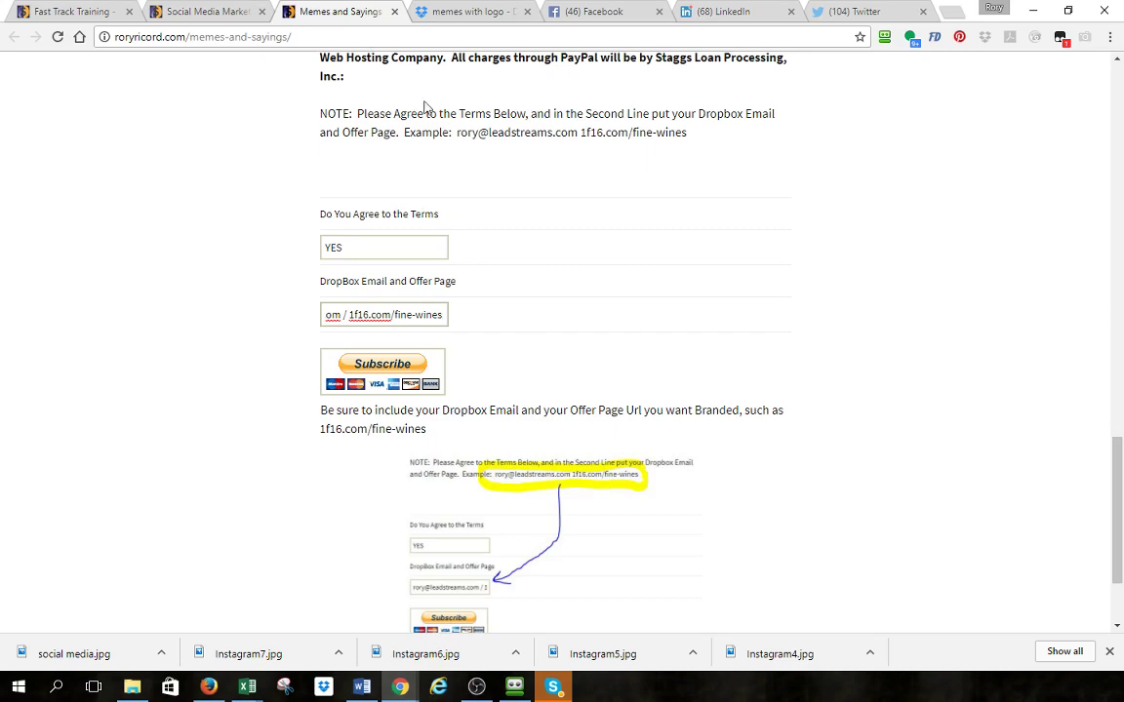
- Switch to the Dropbox memes with logo folder and scroll its file list to girls coldone.jpg
{"action": "left_click", "coordinate": [463, 13]}
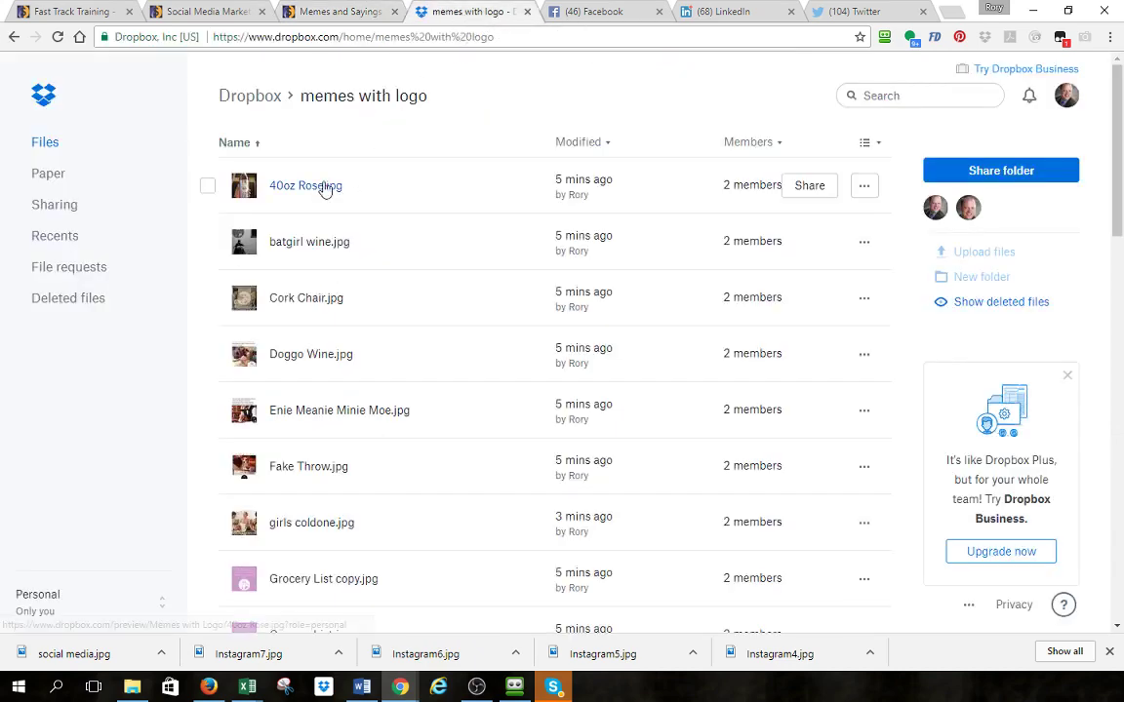
{"action": "scroll", "coordinate": [314, 296], "scroll_direction": "down", "scroll_amount": 10}
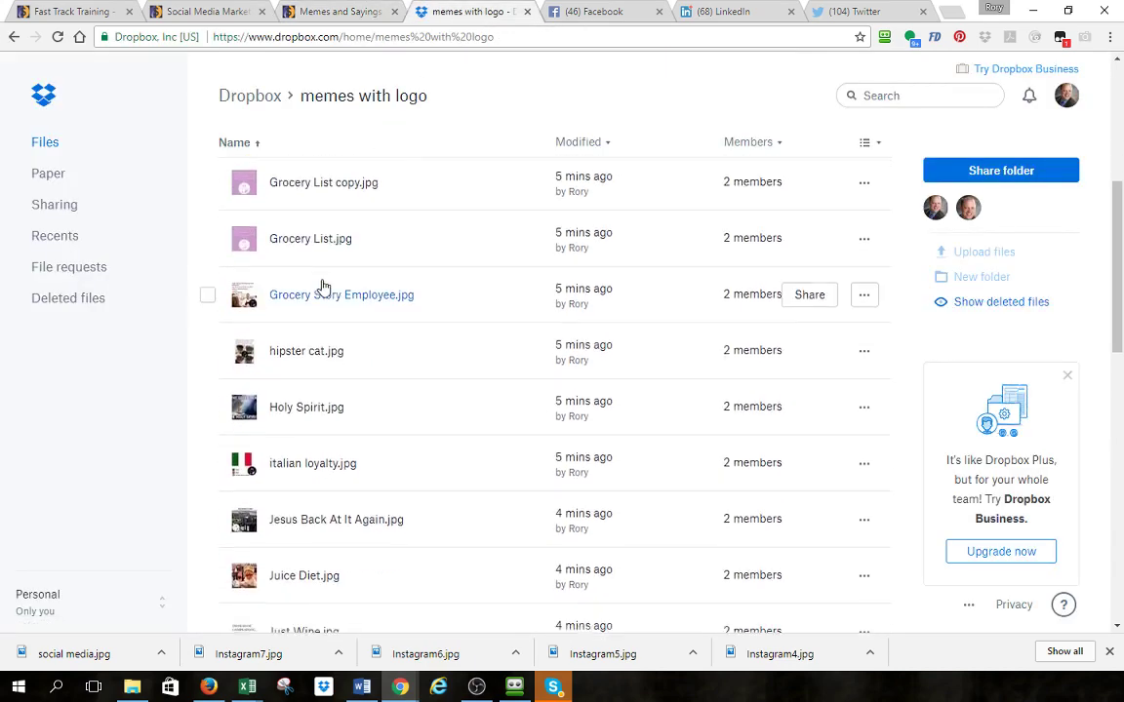
{"action": "scroll", "coordinate": [324, 286], "scroll_direction": "down", "scroll_amount": 5}
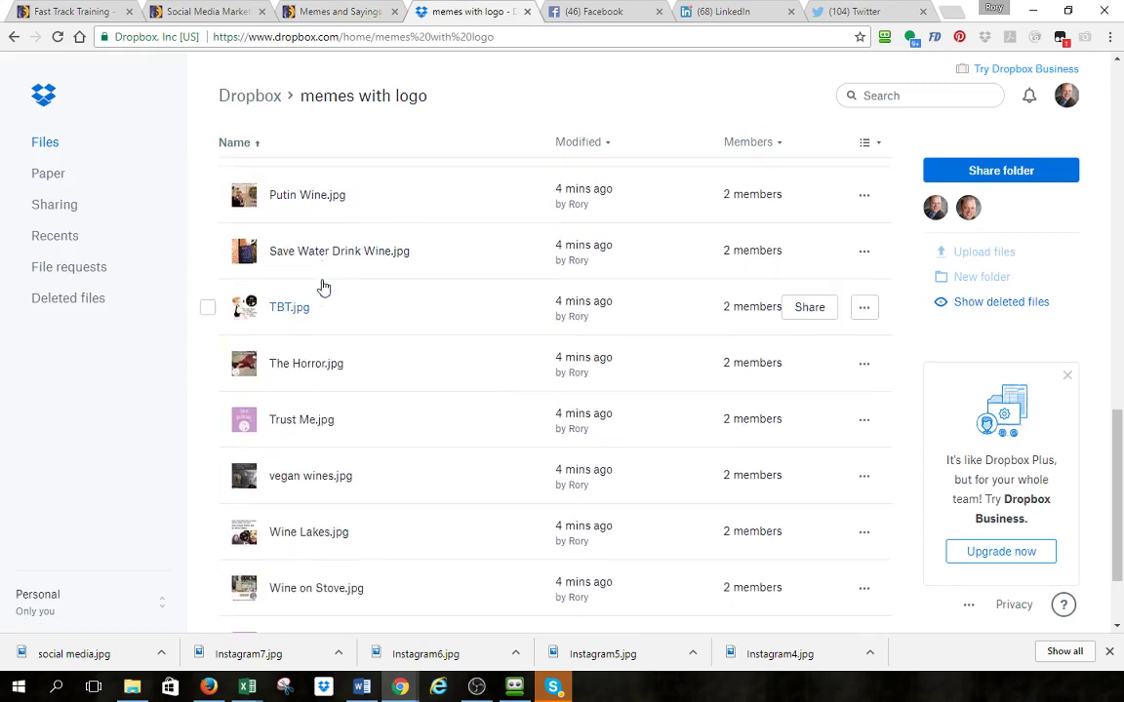
{"action": "scroll", "coordinate": [400, 247], "scroll_direction": "up", "scroll_amount": 10}
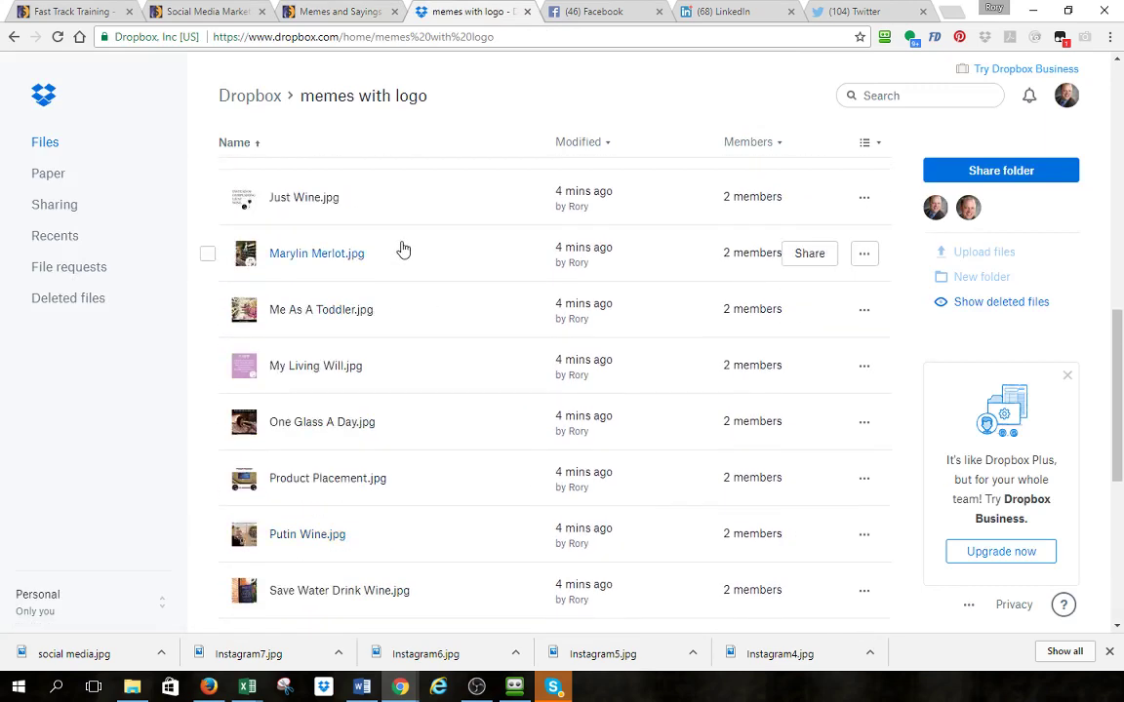
{"action": "scroll", "coordinate": [405, 255], "scroll_direction": "up", "scroll_amount": 3}
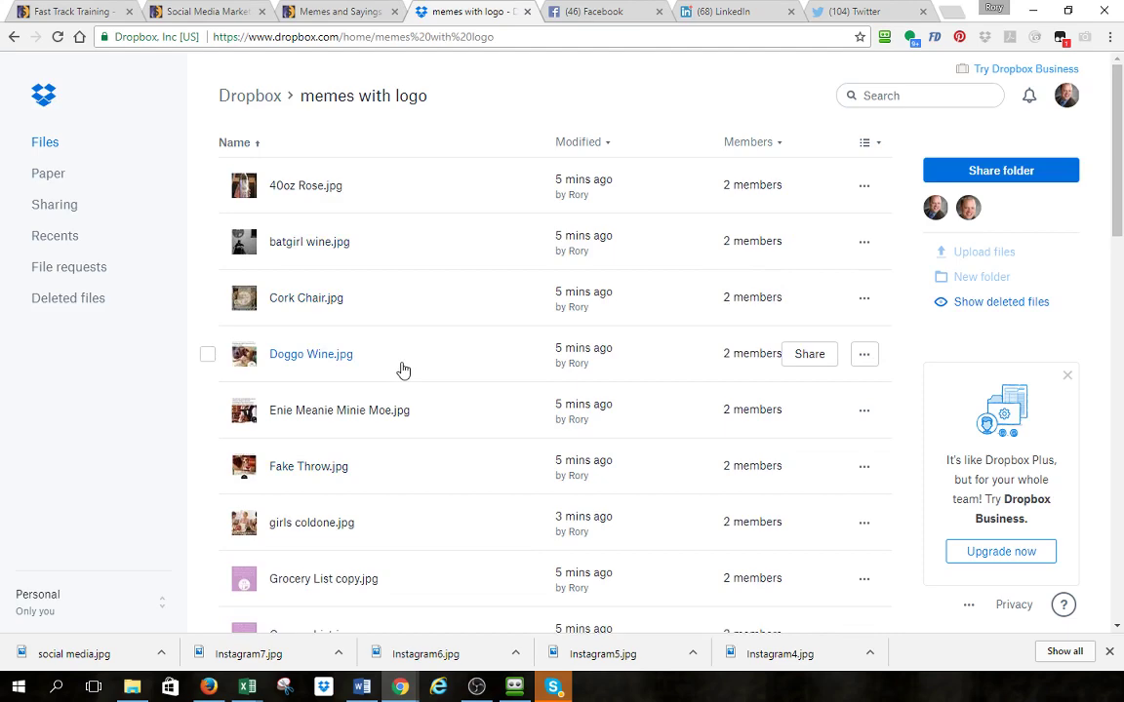
{"action": "scroll", "coordinate": [406, 371], "scroll_direction": "down", "scroll_amount": 2}
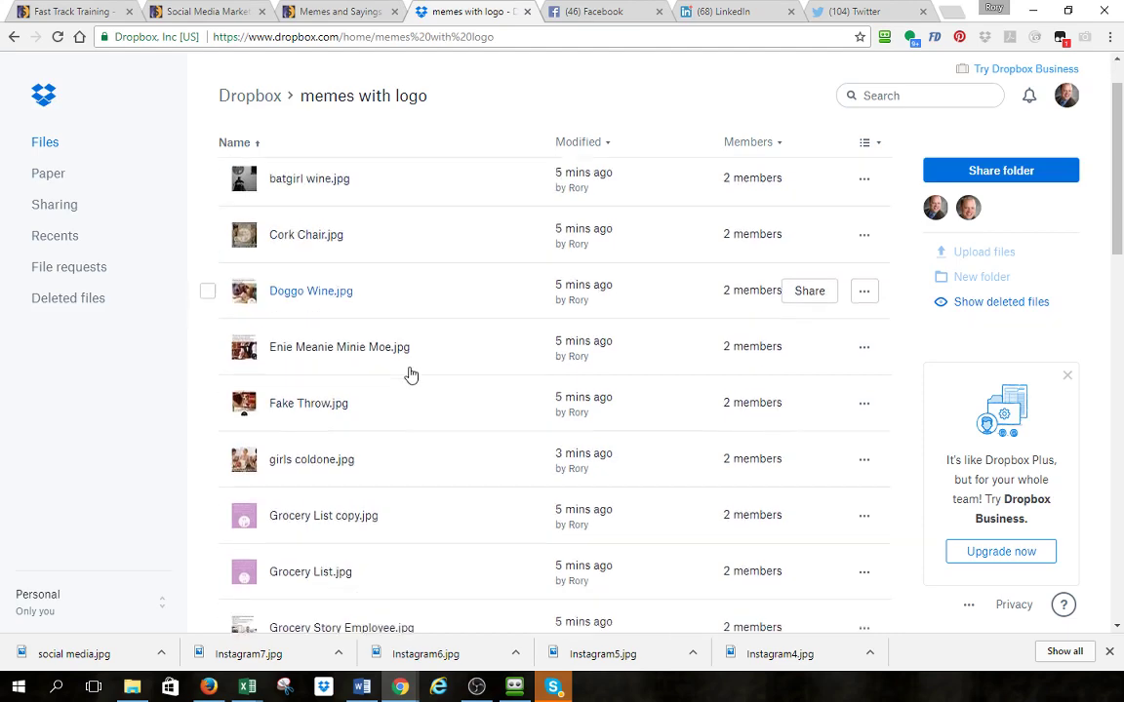
{"action": "scroll", "coordinate": [410, 410], "scroll_direction": "down", "scroll_amount": 3}
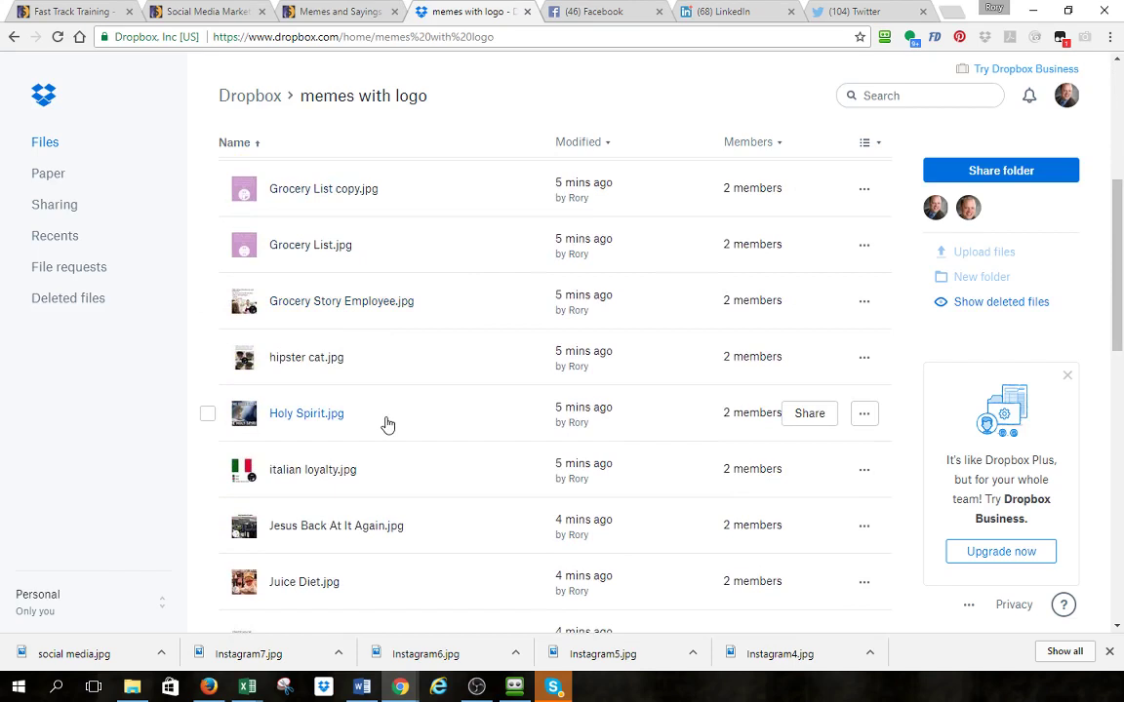
{"action": "scroll", "coordinate": [454, 394], "scroll_direction": "down", "scroll_amount": 4}
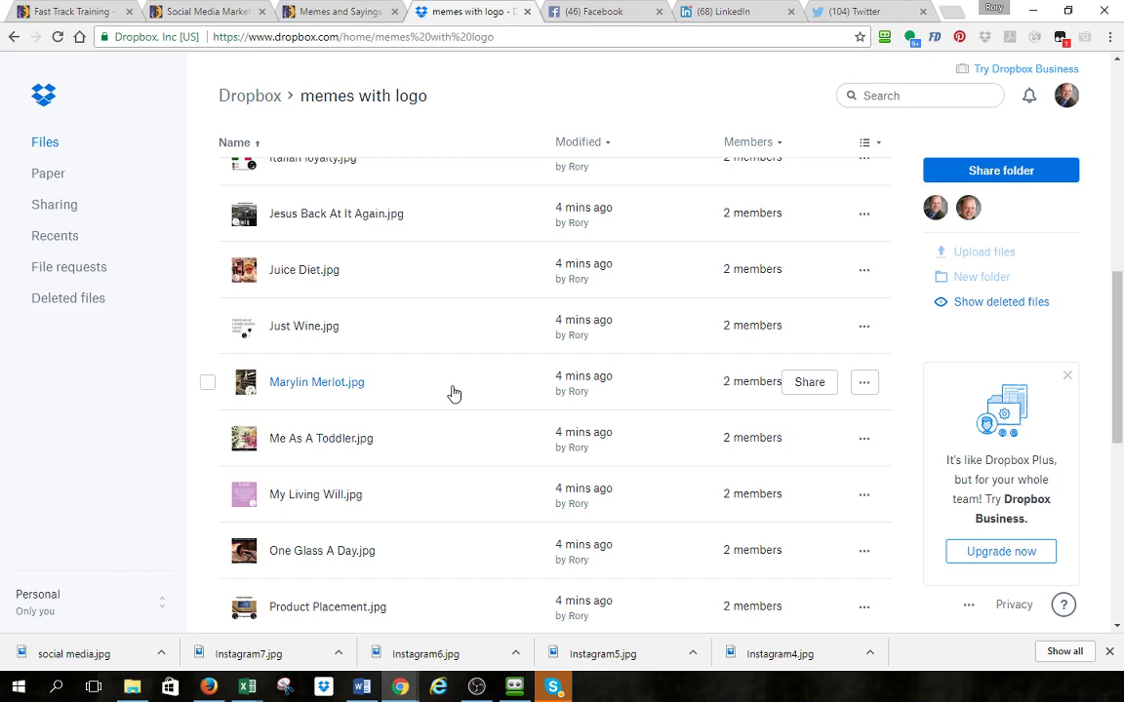
{"action": "scroll", "coordinate": [669, 390], "scroll_direction": "down", "scroll_amount": 3}
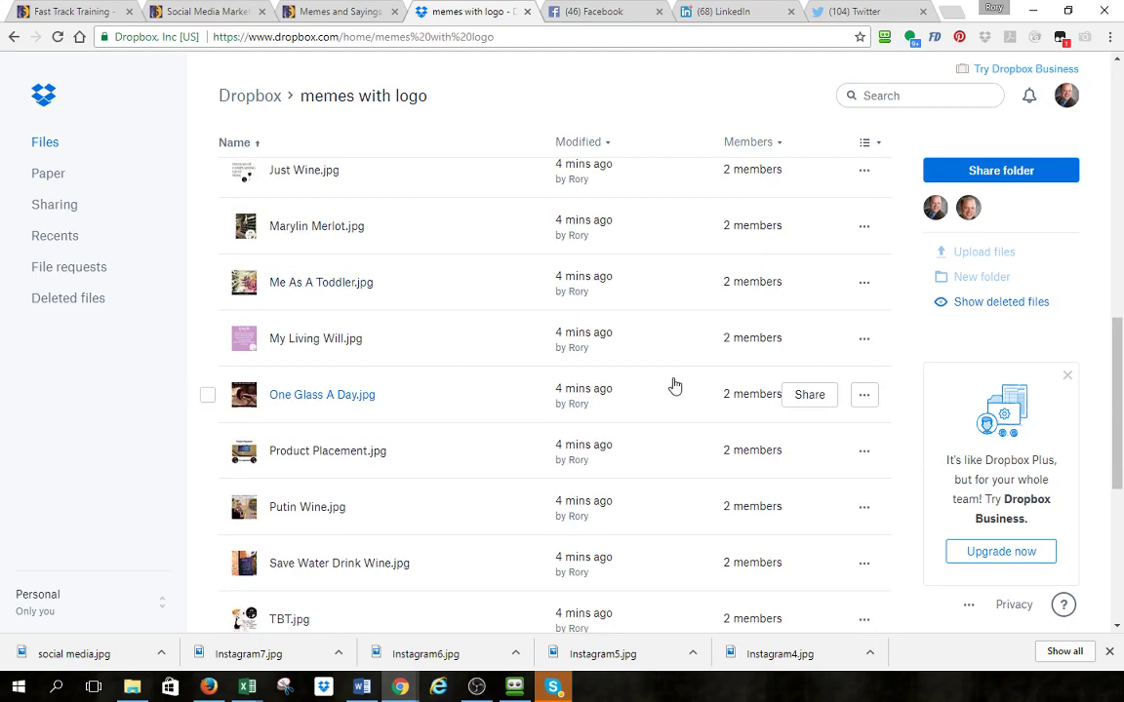
{"action": "scroll", "coordinate": [676, 386], "scroll_direction": "down", "scroll_amount": 4}
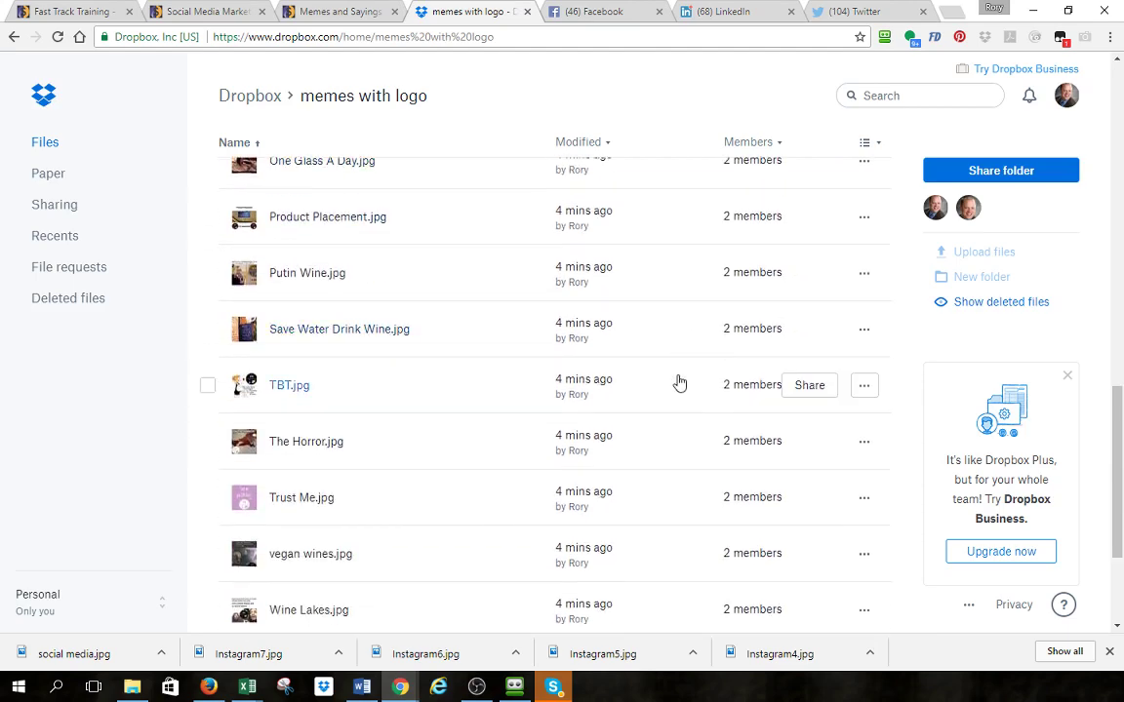
{"action": "scroll", "coordinate": [680, 380], "scroll_direction": "down", "scroll_amount": 4}
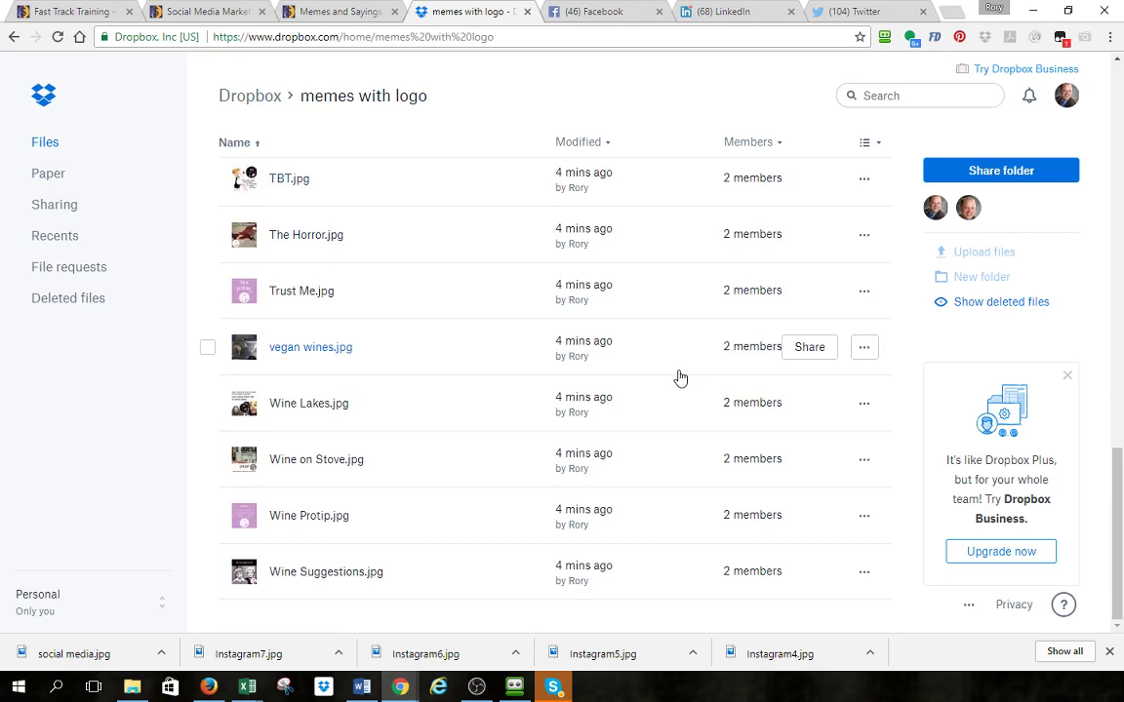
{"action": "scroll", "coordinate": [680, 378], "scroll_direction": "up", "scroll_amount": 10}
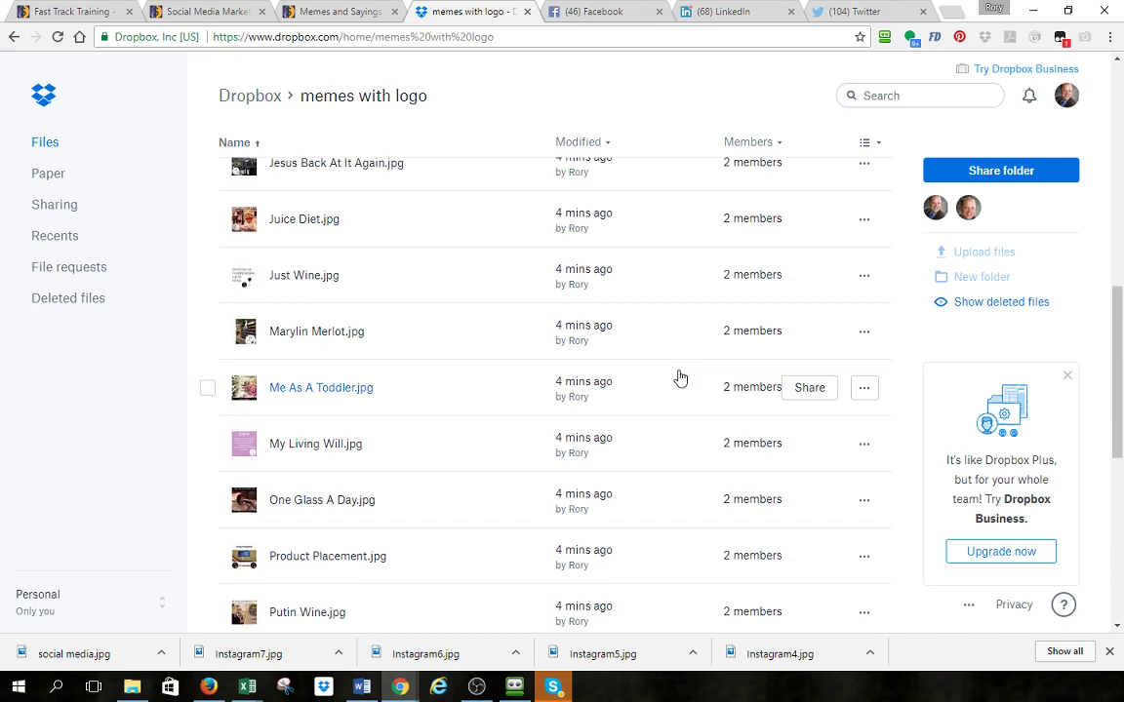
{"action": "scroll", "coordinate": [680, 378], "scroll_direction": "up", "scroll_amount": 2}
{"action": "scroll", "coordinate": [680, 377], "scroll_direction": "up", "scroll_amount": 6}
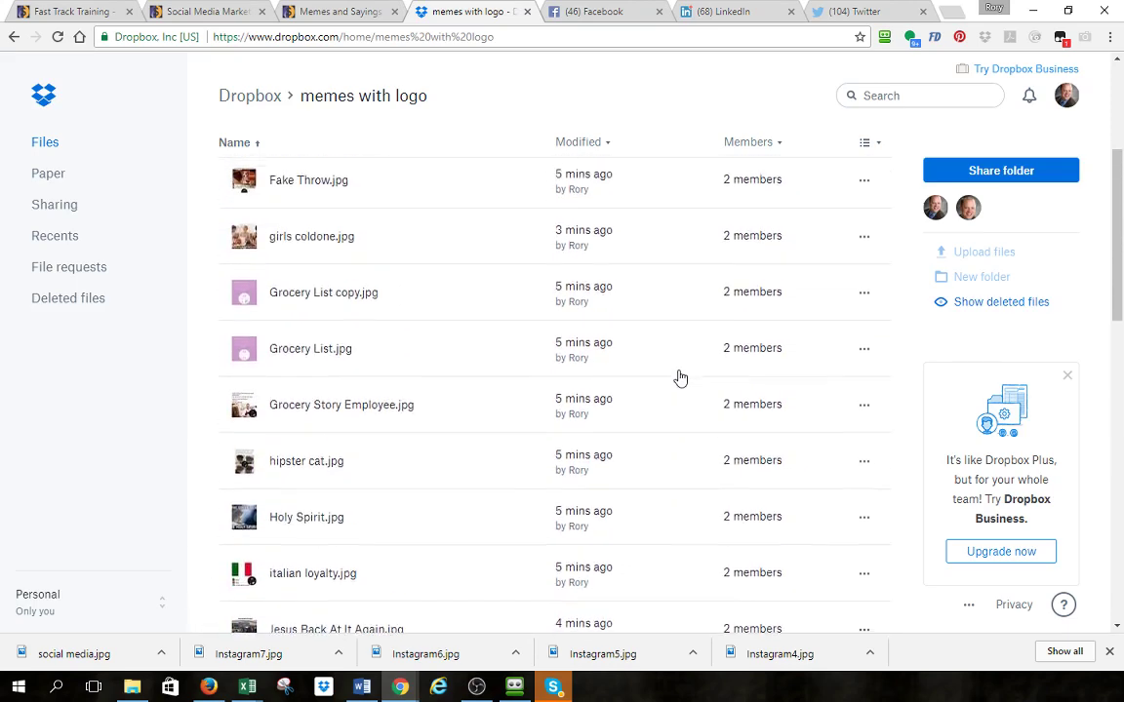
{"action": "scroll", "coordinate": [560, 431], "scroll_direction": "up", "scroll_amount": 5}
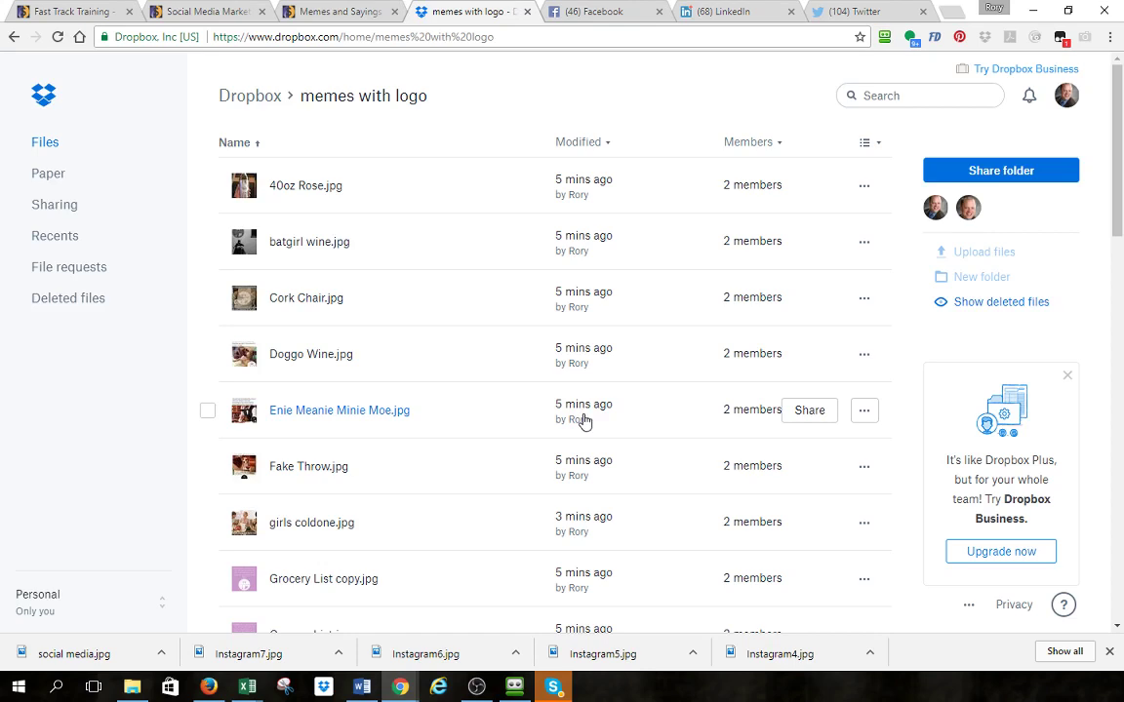
{"action": "scroll", "coordinate": [640, 454], "scroll_direction": "down", "scroll_amount": 2}
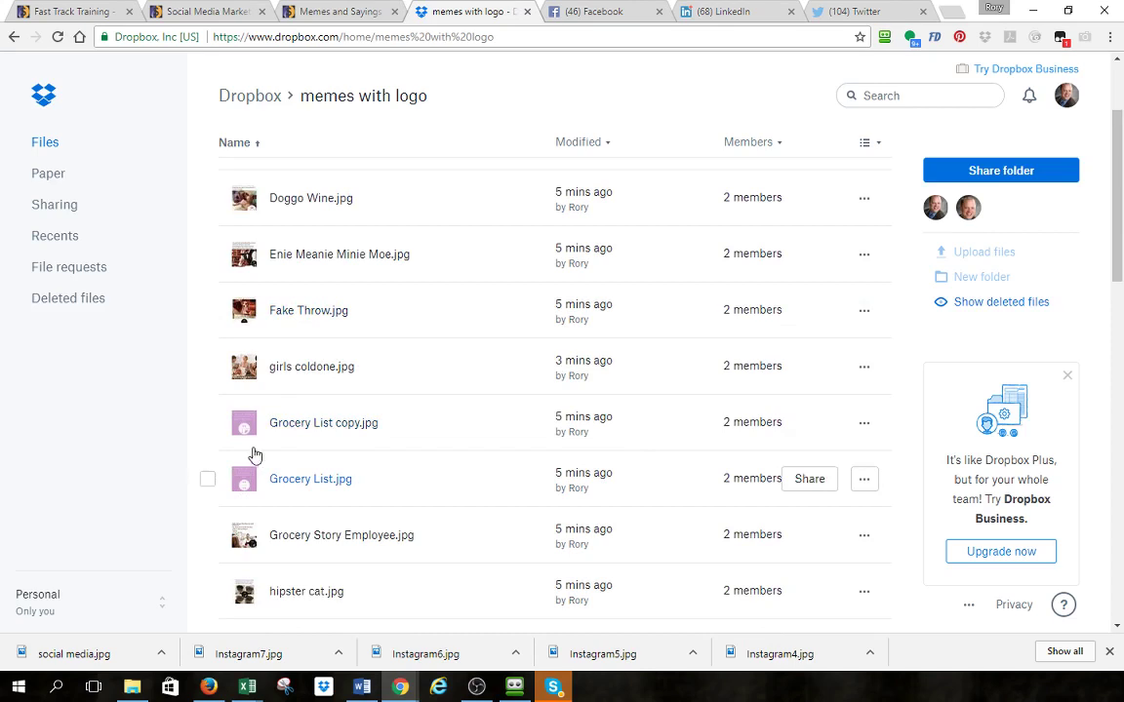
- Preview girls coldone.jpg, image 7 of 31, showing the 1f16.com/fine-wines logo and caption
{"action": "left_click", "coordinate": [291, 367]}
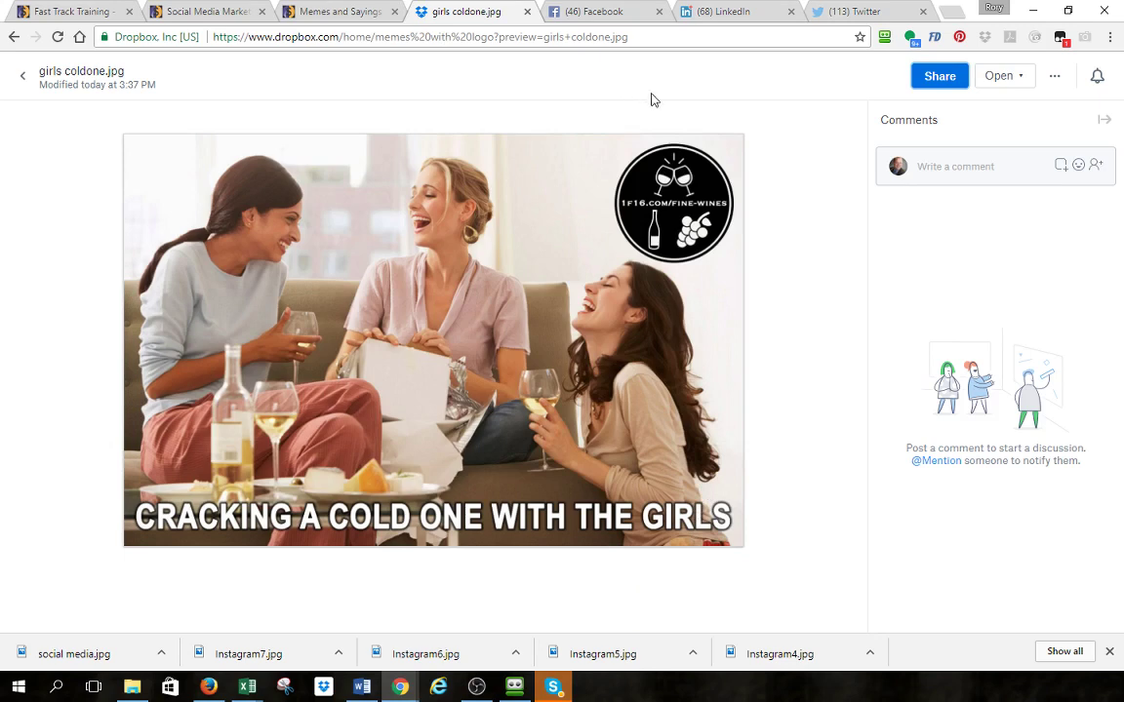
{"action": "mouse_move", "coordinate": [656, 99]}
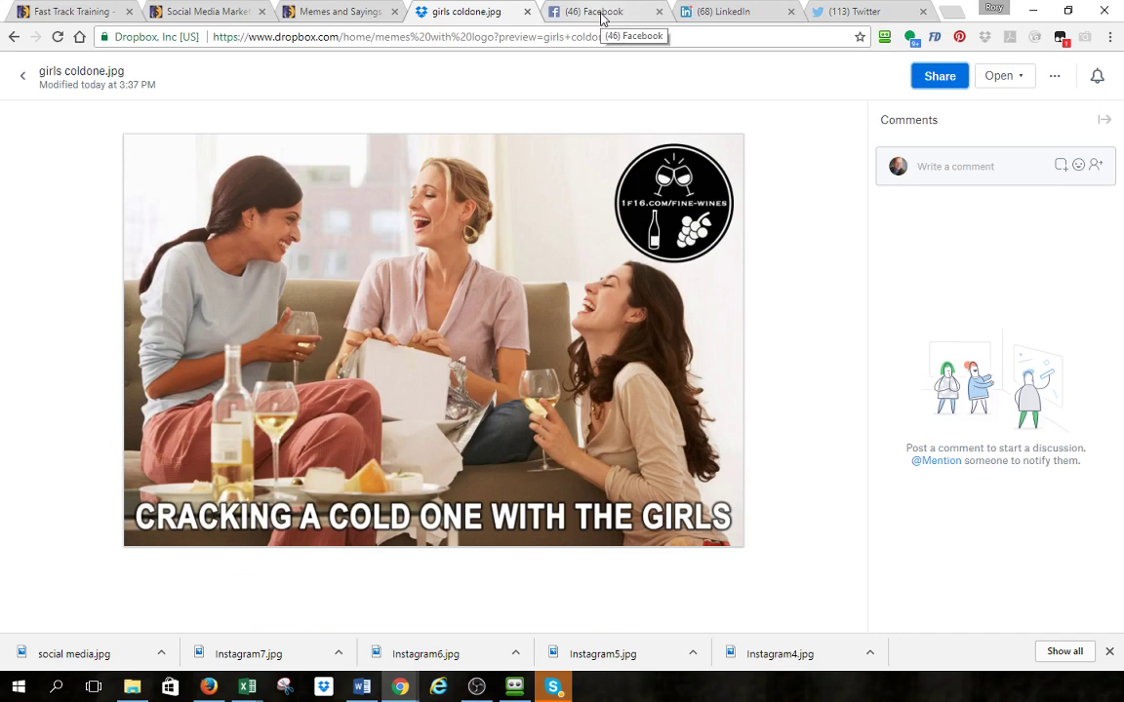
- Switch to Facebook and minimize the open post popup and the chat window
{"action": "left_click", "coordinate": [597, 11]}
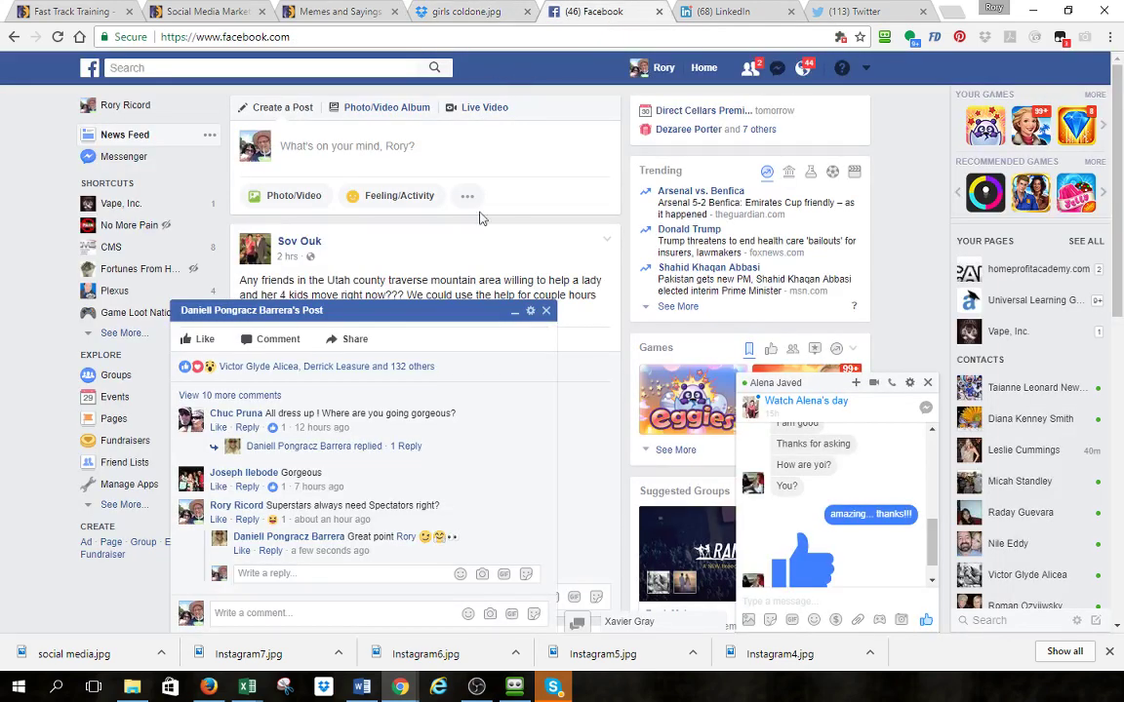
{"action": "left_click", "coordinate": [485, 314]}
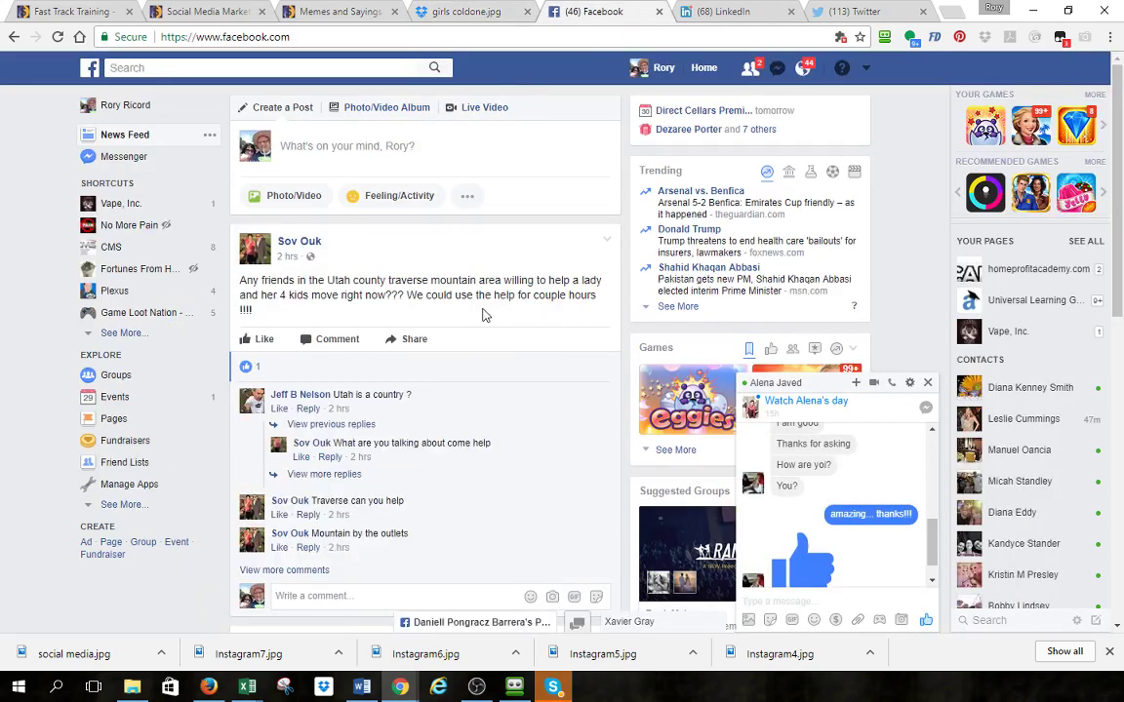
{"action": "left_click", "coordinate": [820, 382]}
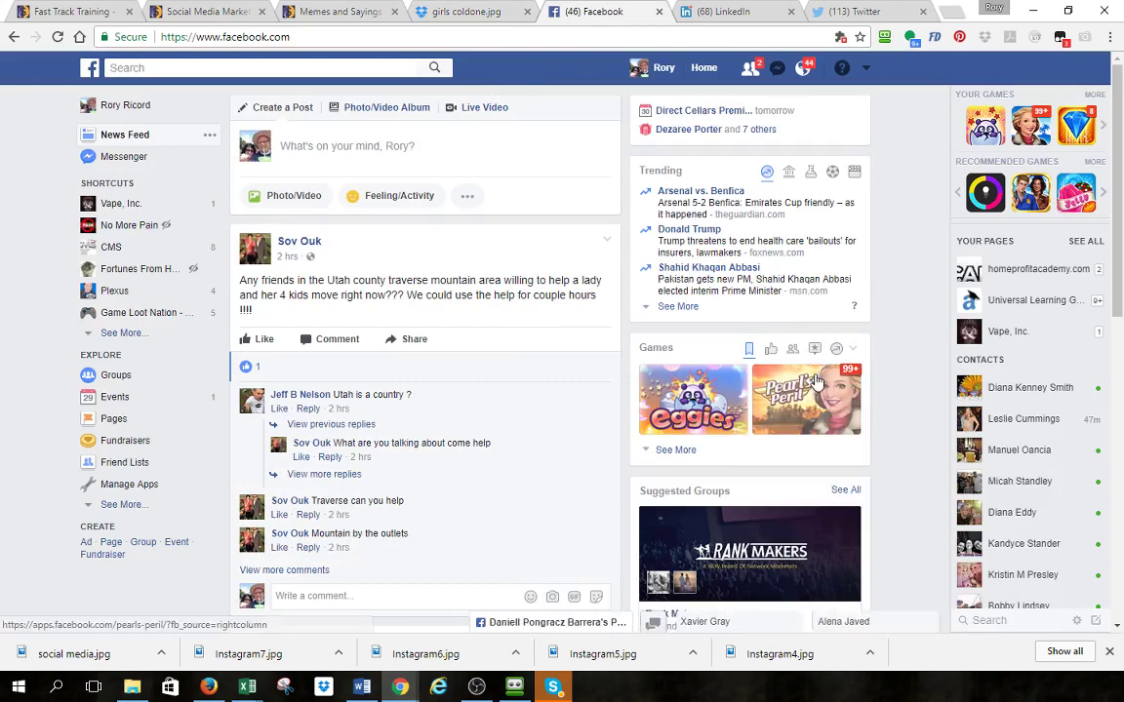
- Start a new post with the caption 'A scene often in my home... :)'
{"action": "left_click", "coordinate": [366, 146]}
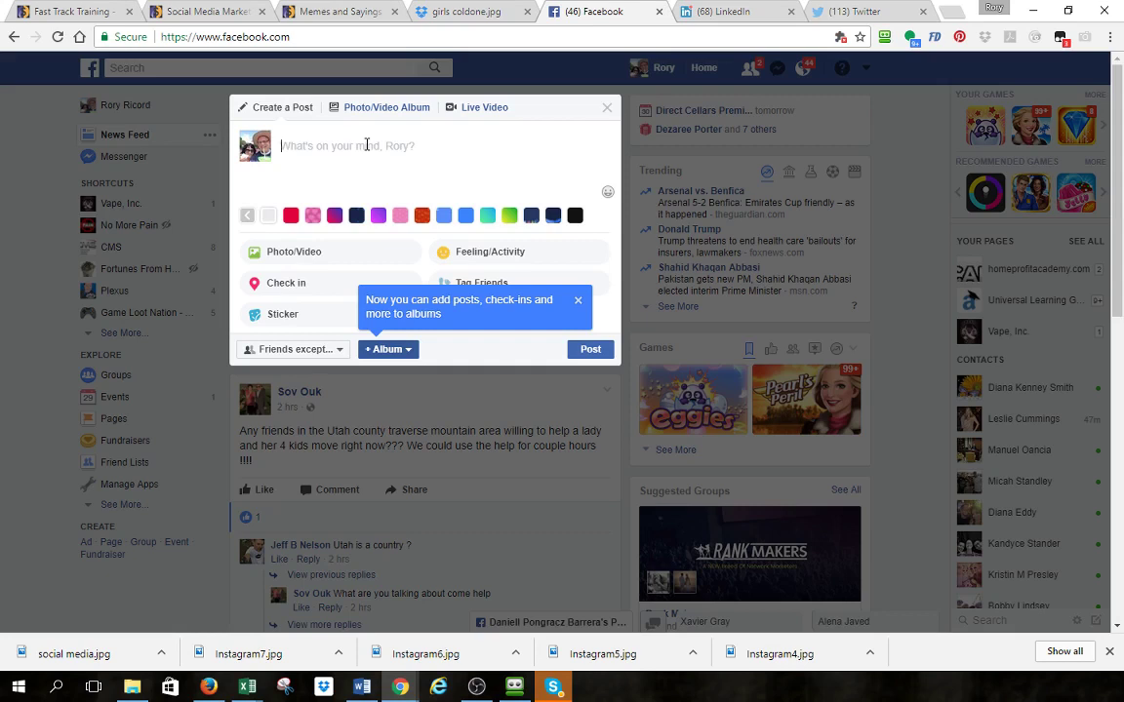
{"action": "type", "text": "Here is"}
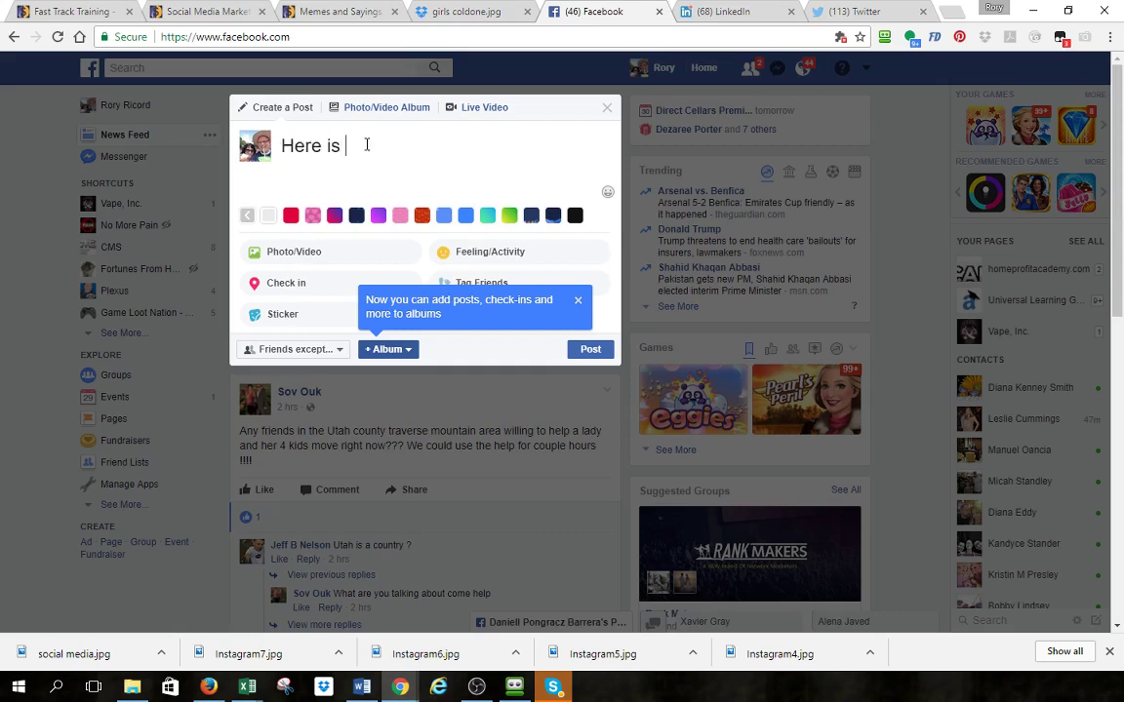
{"action": "key", "text": "BackSpace"}
{"action": "key", "text": "BackSpace"}
{"action": "key", "text": "BackSpace"}
{"action": "key", "text": "BackSpace"}
{"action": "key", "text": "BackSpace"}
{"action": "key", "text": "BackSpace"}
{"action": "key", "text": "BackSpace"}
{"action": "key", "text": "BackSpace"}
{"action": "type", "text": "A sce"}
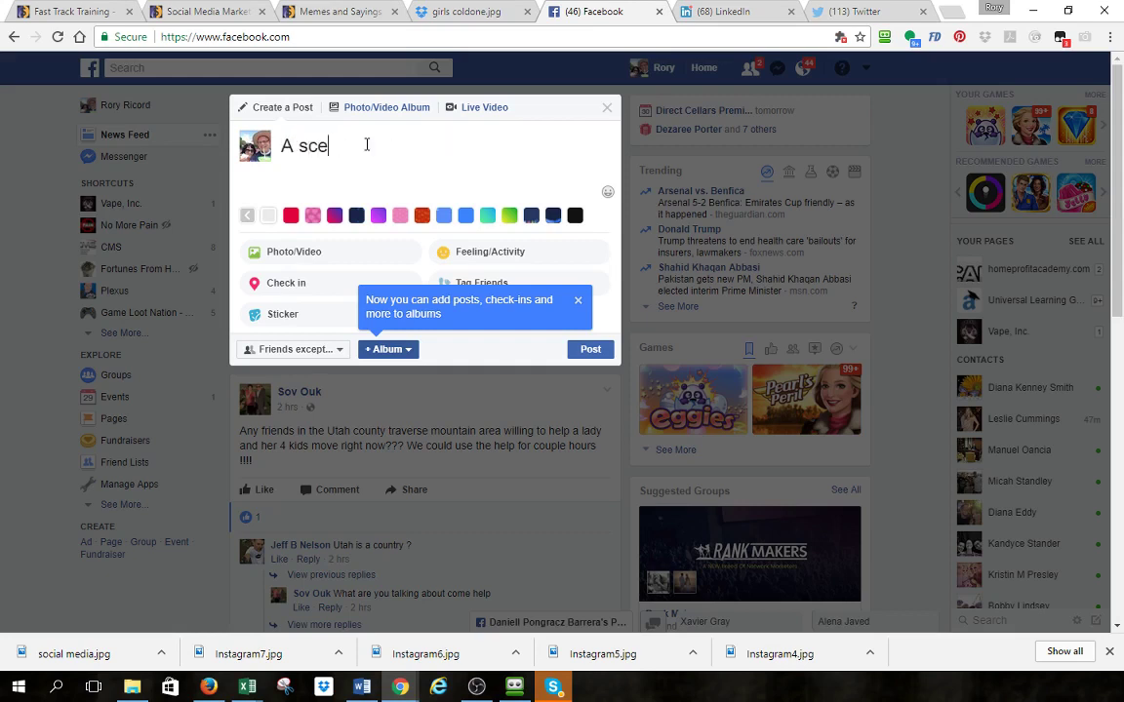
{"action": "type", "text": "ne oftne in"}
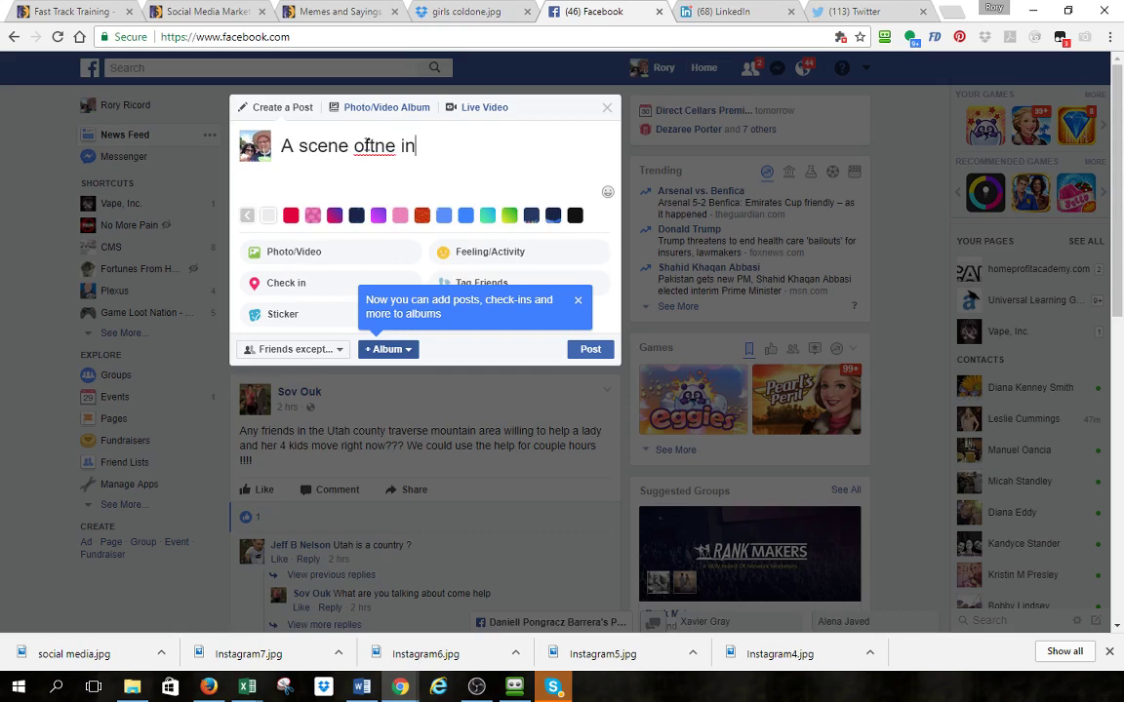
{"action": "key", "text": "BackSpace"}
{"action": "key", "text": "BackSpace"}
{"action": "key", "text": "BackSpace"}
{"action": "key", "text": "BackSpace"}
{"action": "key", "text": "BackSpace"}
{"action": "type", "text": "en in my ho"}
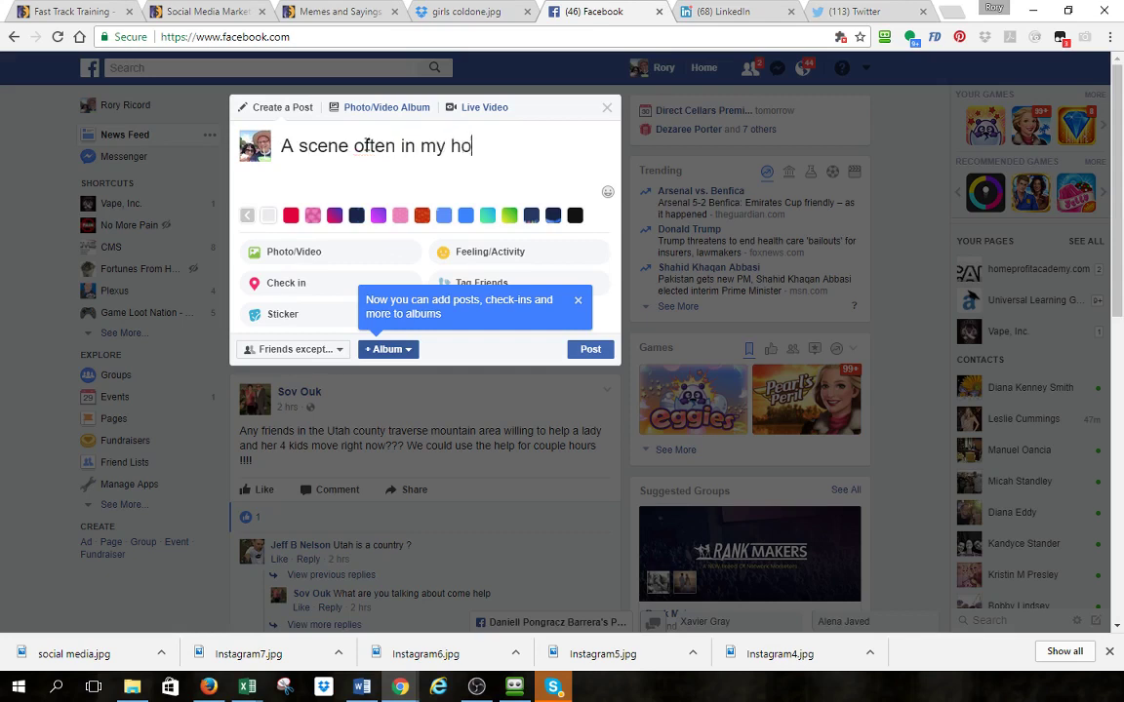
{"action": "type", "text": "me... :)"}
- Attach girls coldone from the Memes with Logo folder as the post's photo
{"action": "left_click", "coordinate": [289, 252]}
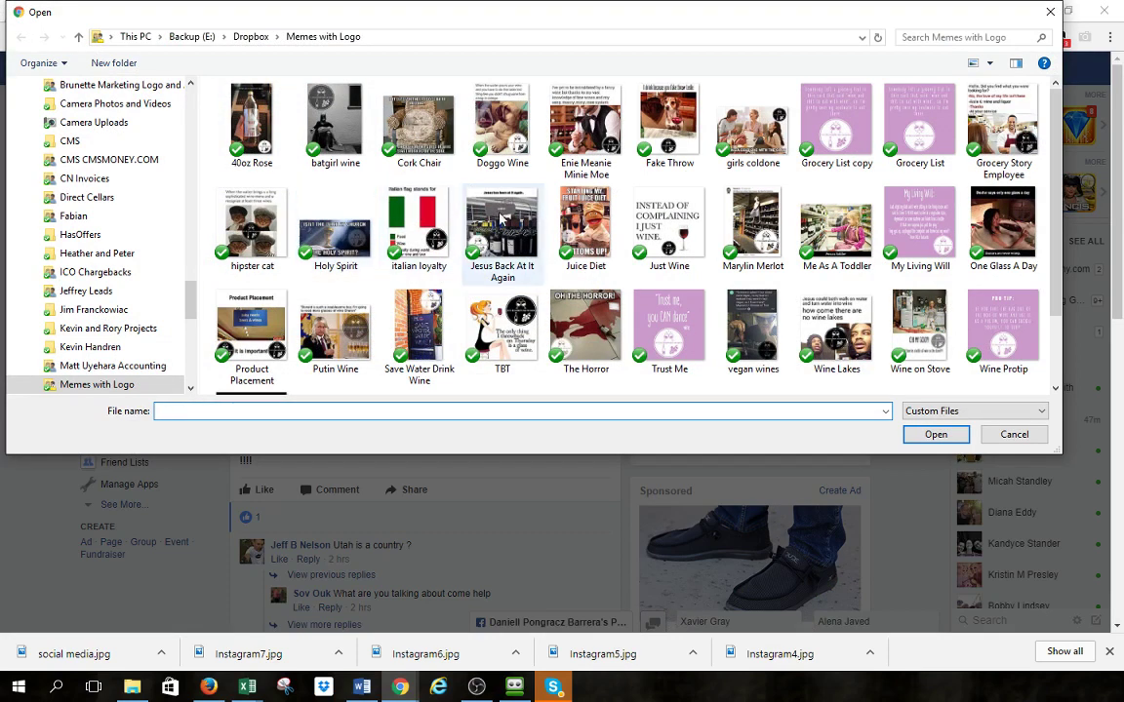
{"action": "scroll", "coordinate": [551, 217], "scroll_direction": "down", "scroll_amount": 2}
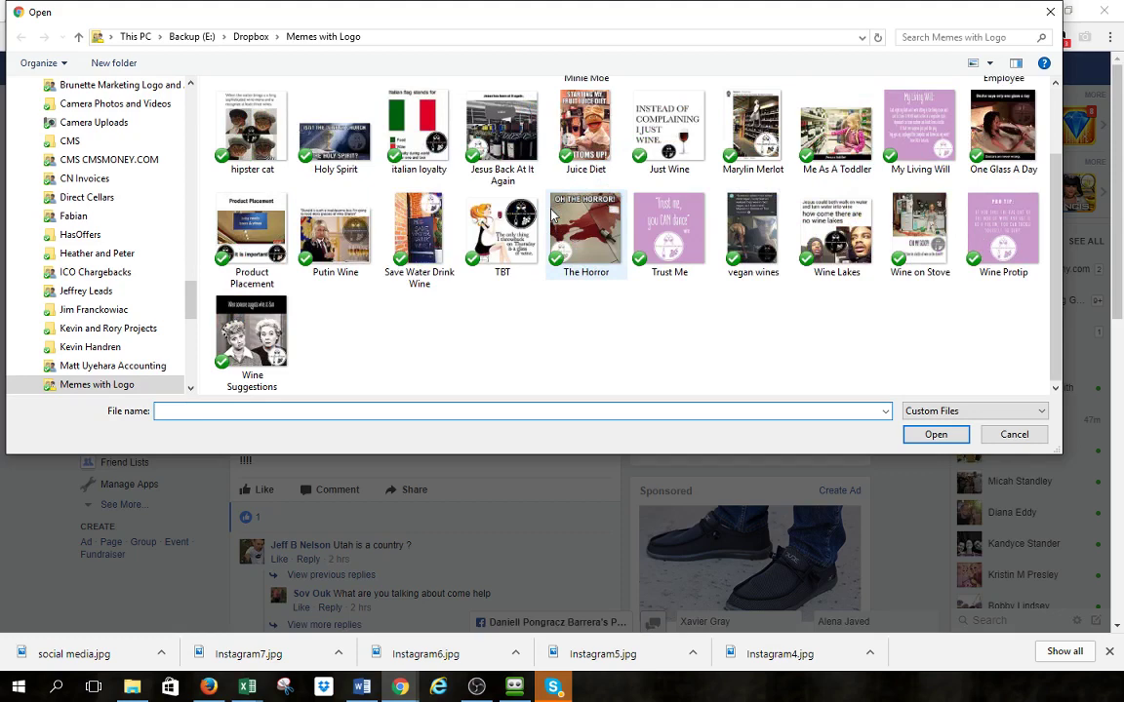
{"action": "scroll", "coordinate": [556, 223], "scroll_direction": "up", "scroll_amount": 2}
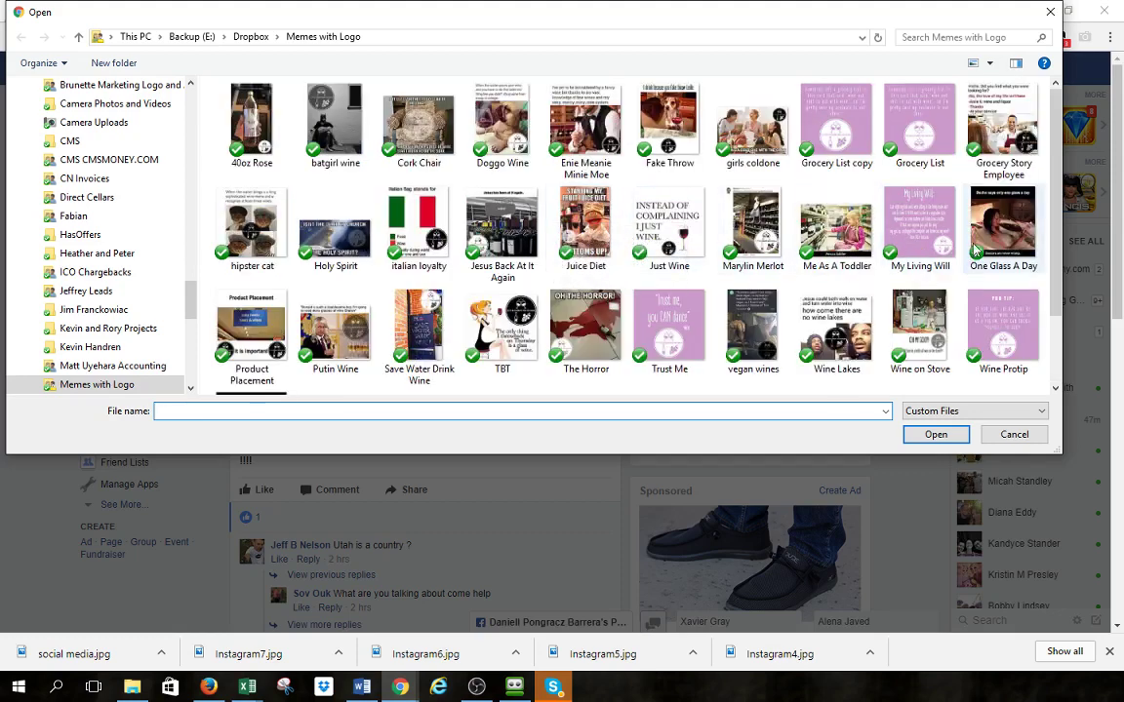
{"action": "left_click", "coordinate": [759, 132]}
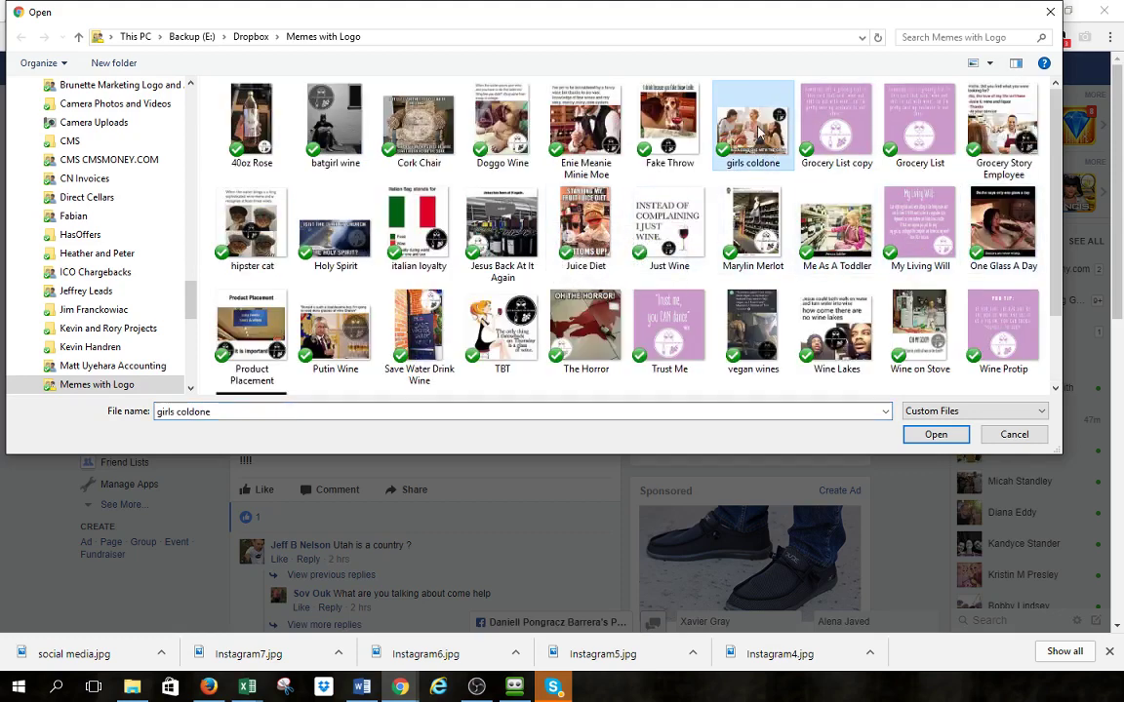
{"action": "left_click", "coordinate": [934, 435]}
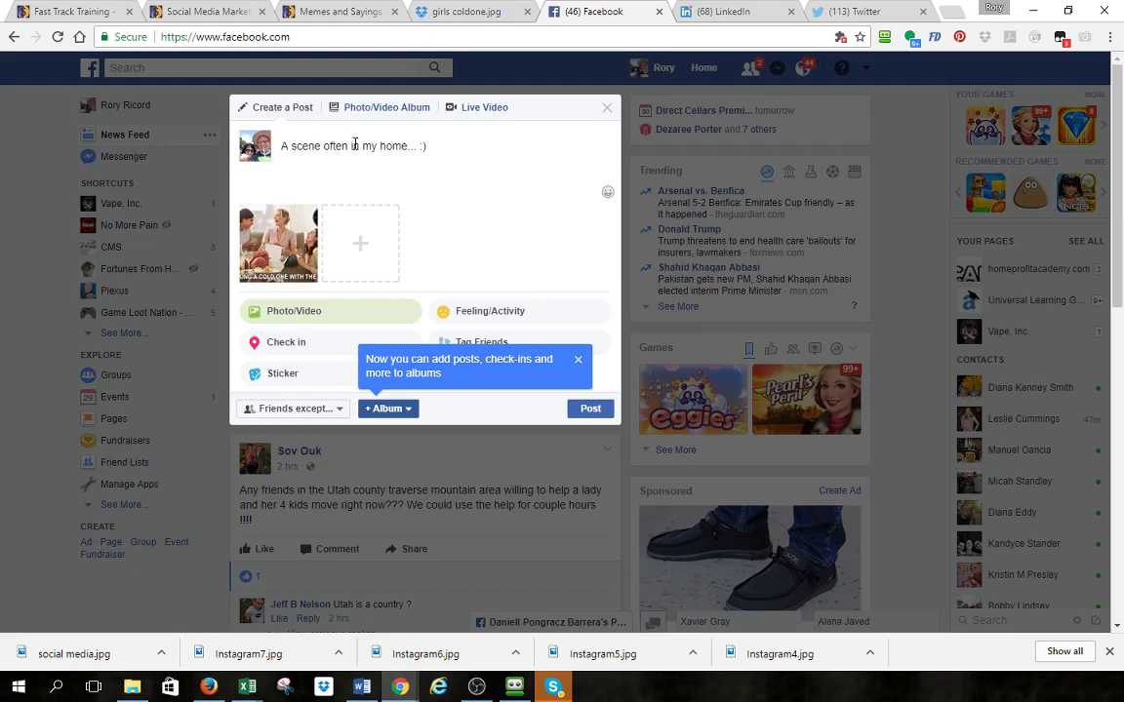
- Post the captioned girls coldone meme to the News Feed
{"action": "left_click", "coordinate": [593, 411]}
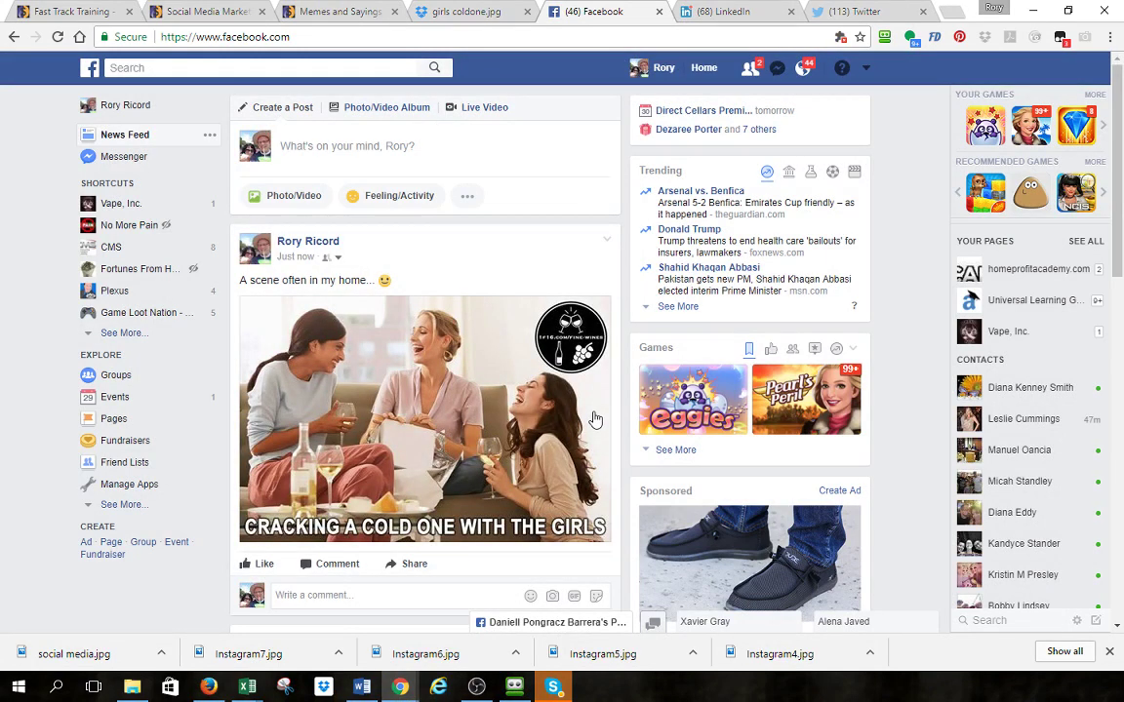
- Attach the girls coldone meme image to a new LinkedIn share
{"action": "left_click", "coordinate": [723, 17]}
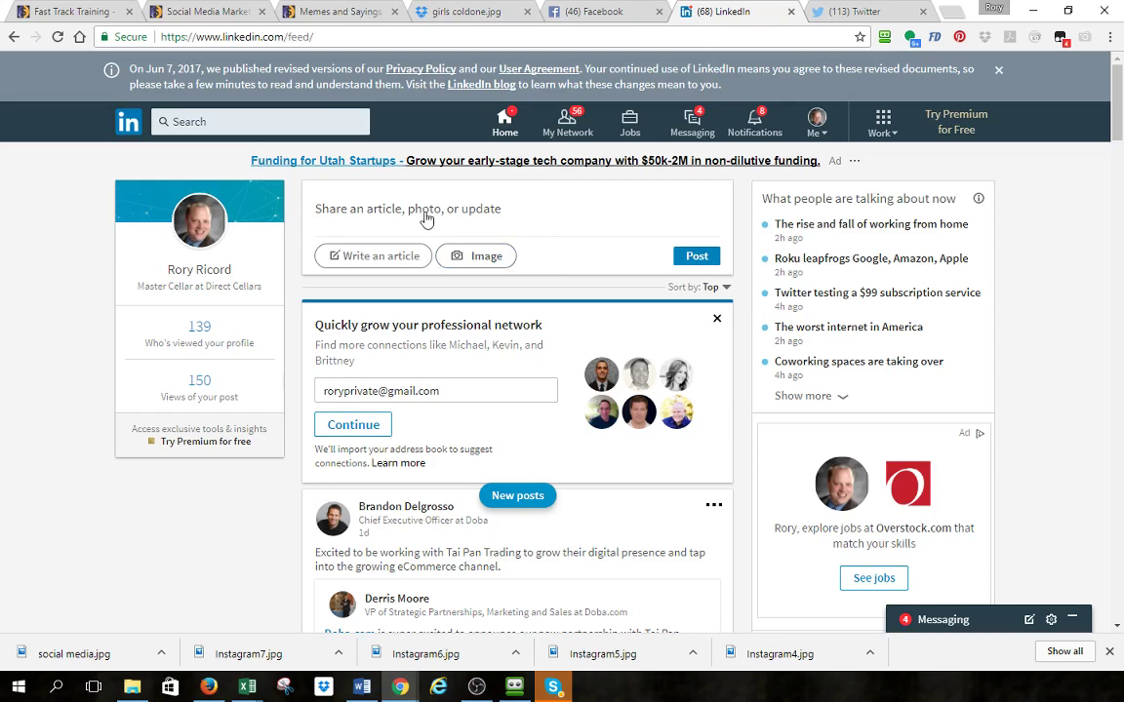
{"action": "left_click", "coordinate": [441, 252]}
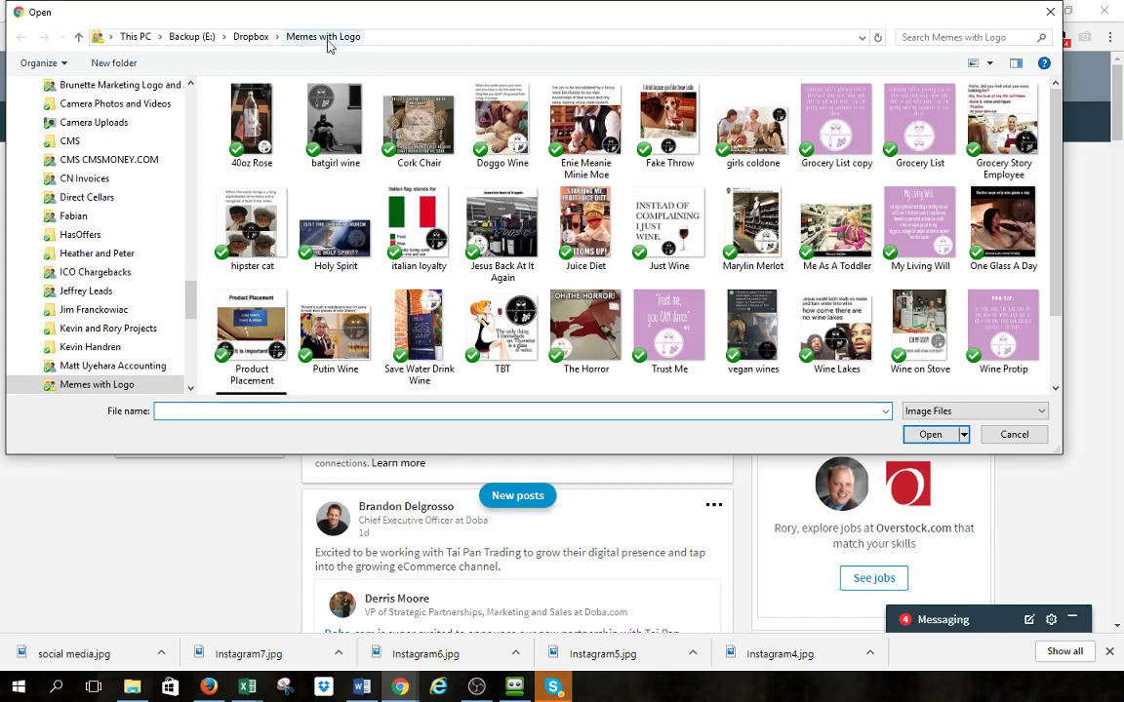
{"action": "left_click", "coordinate": [732, 146]}
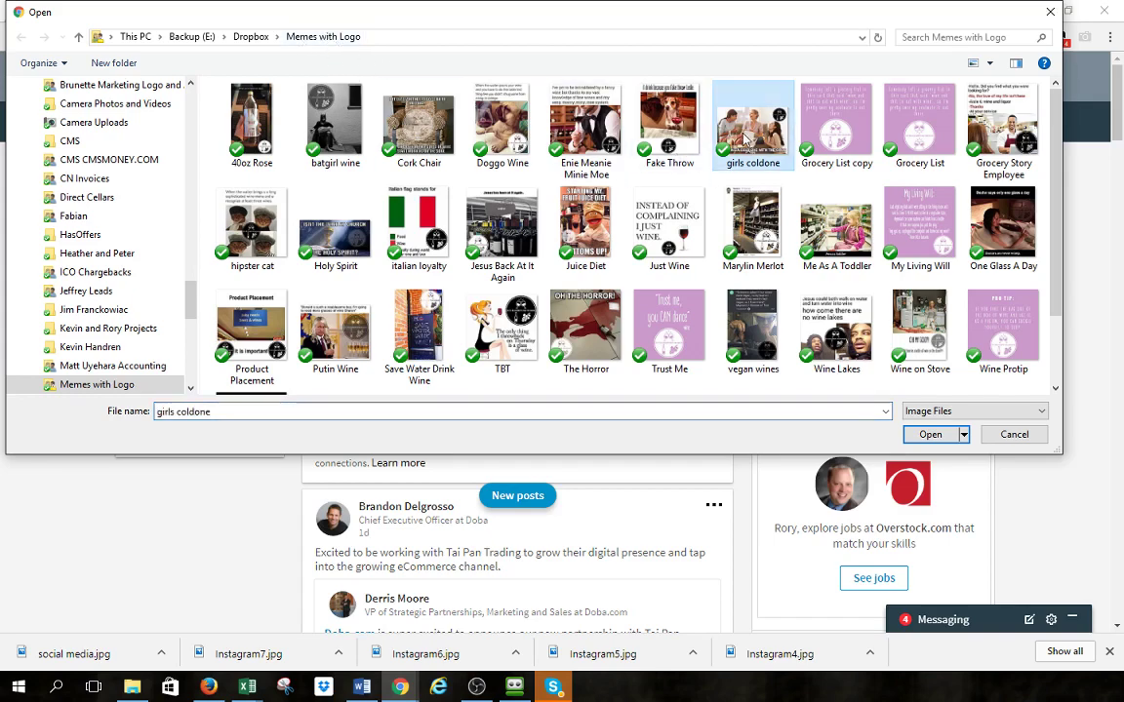
{"action": "left_click", "coordinate": [930, 435]}
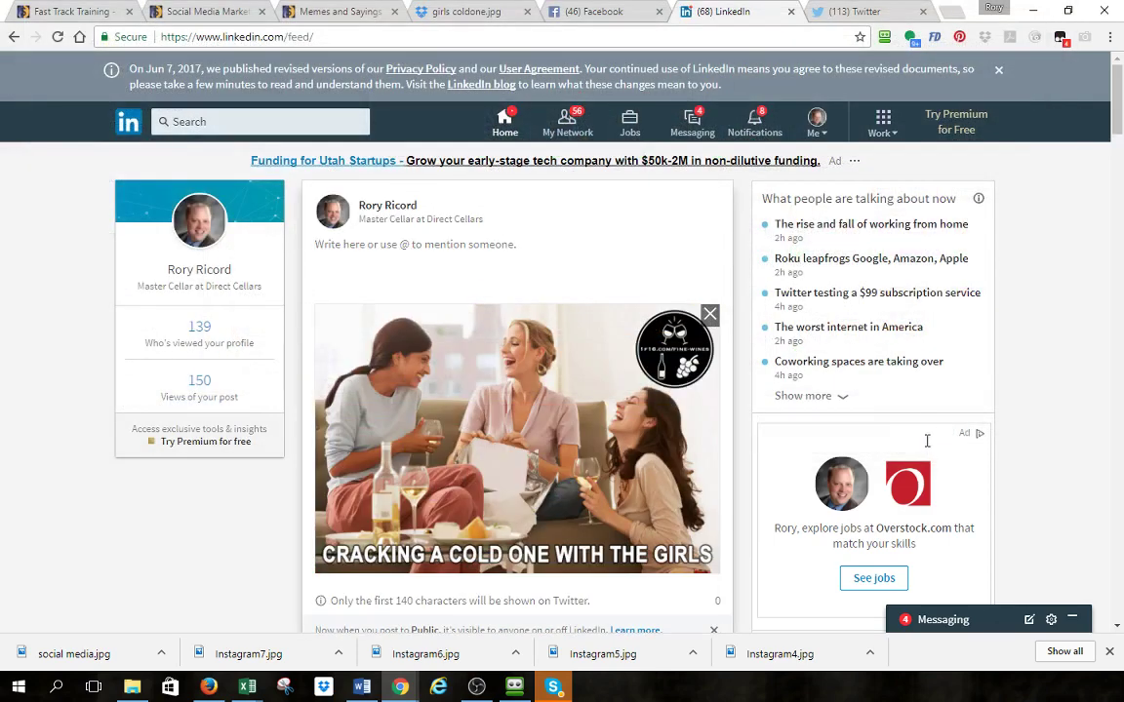
{"action": "left_click", "coordinate": [418, 274]}
{"action": "type", "text": "So"}
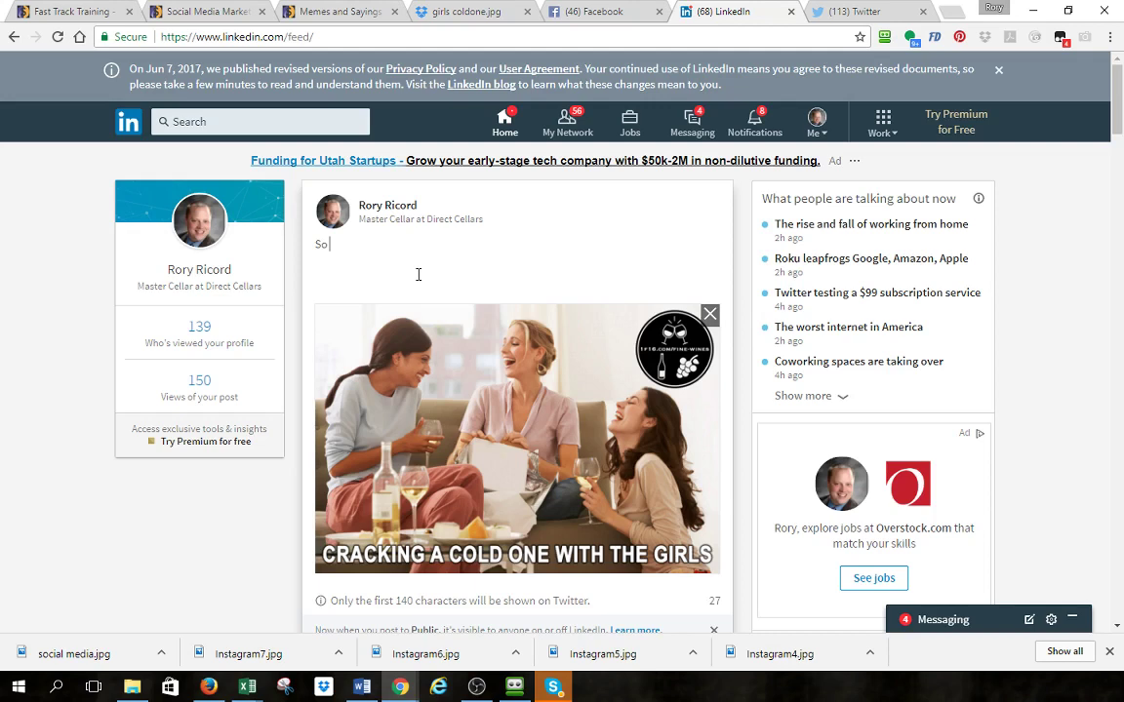
{"action": "type", "text": " true!"}
{"action": "type", "text": "Check out more"}
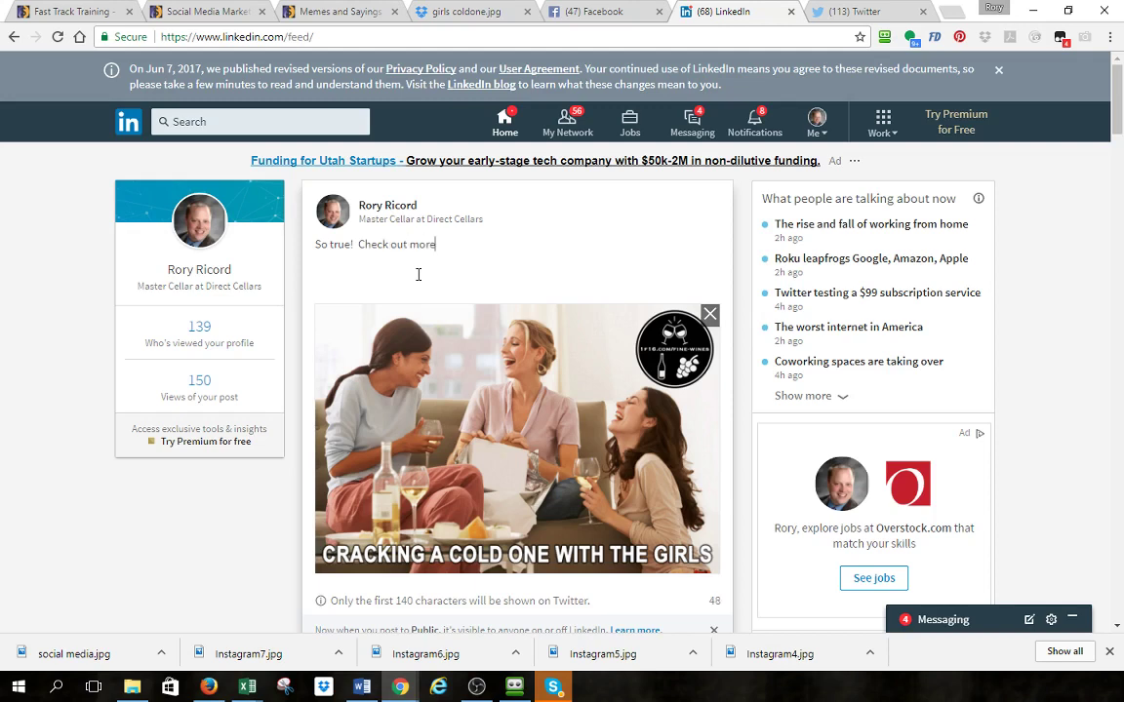
{"action": "type", "text": " at http://1f16.com/"}
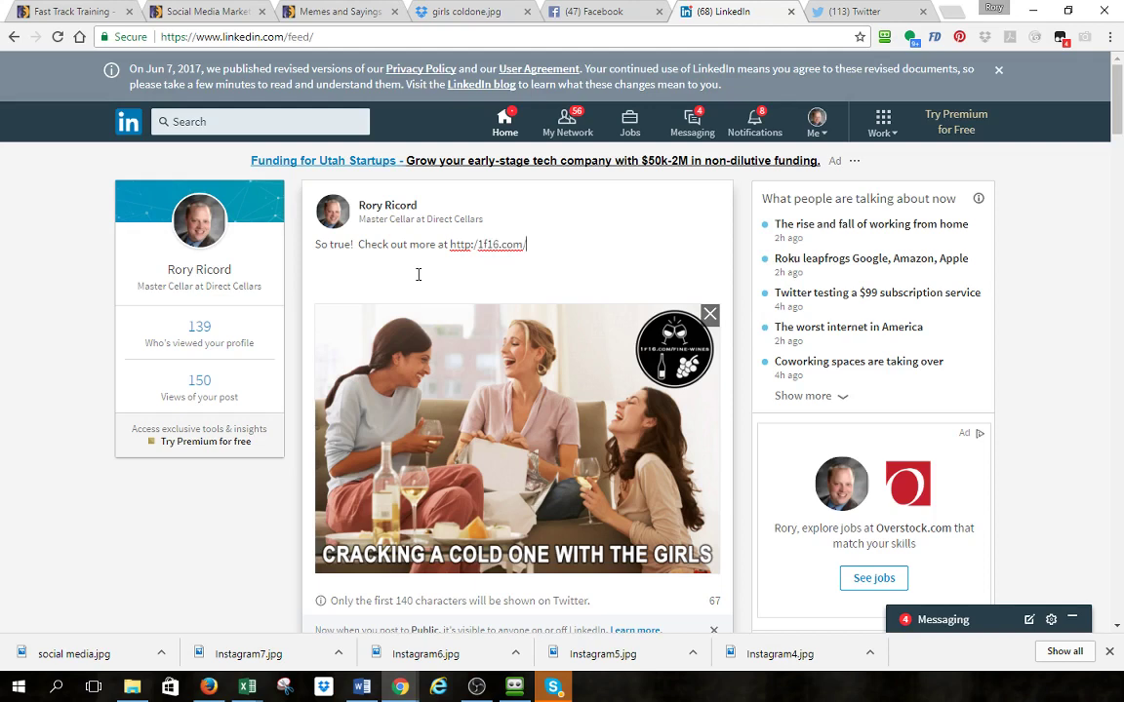
{"action": "type", "text": "wine-magin"}
{"action": "scroll", "coordinate": [627, 515], "scroll_direction": "down", "scroll_amount": 3}
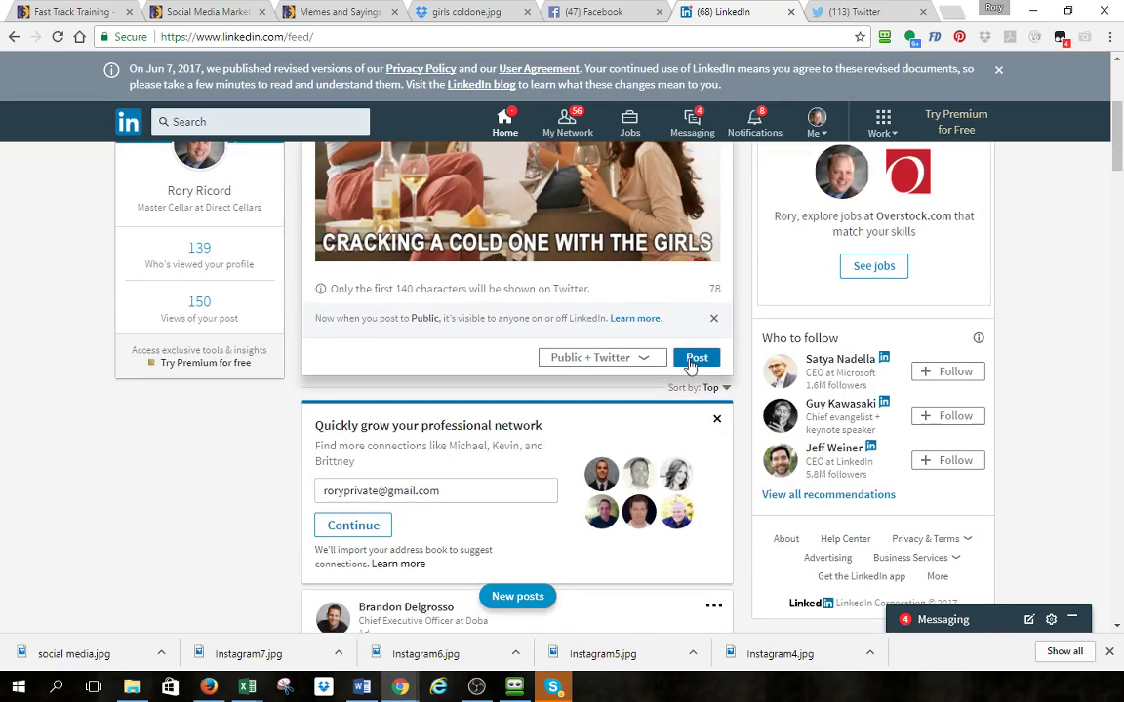
{"action": "left_click", "coordinate": [690, 361]}
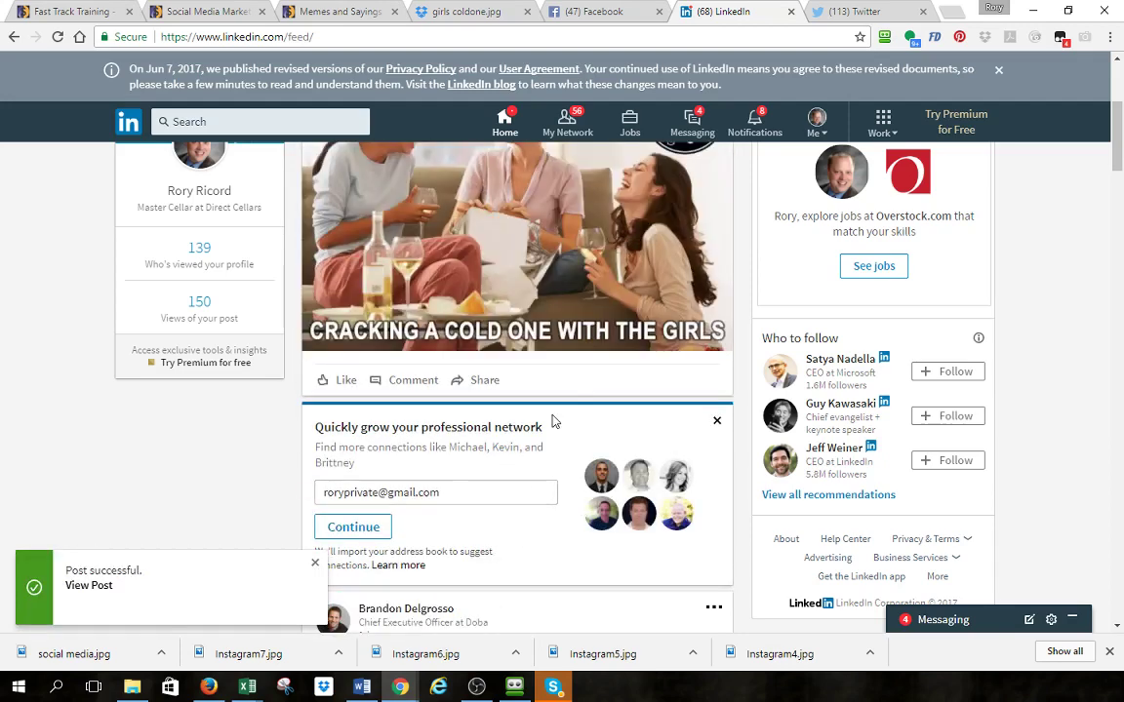
{"action": "scroll", "coordinate": [546, 378], "scroll_direction": "up", "scroll_amount": 4}
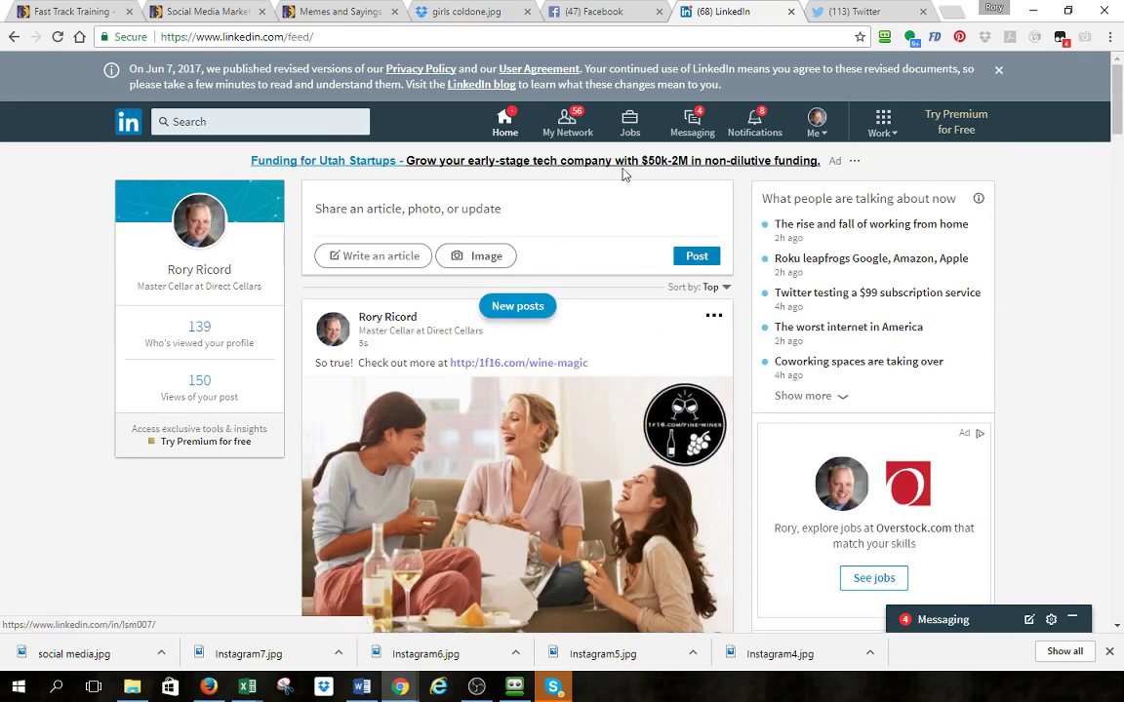
{"action": "left_click", "coordinate": [852, 12]}
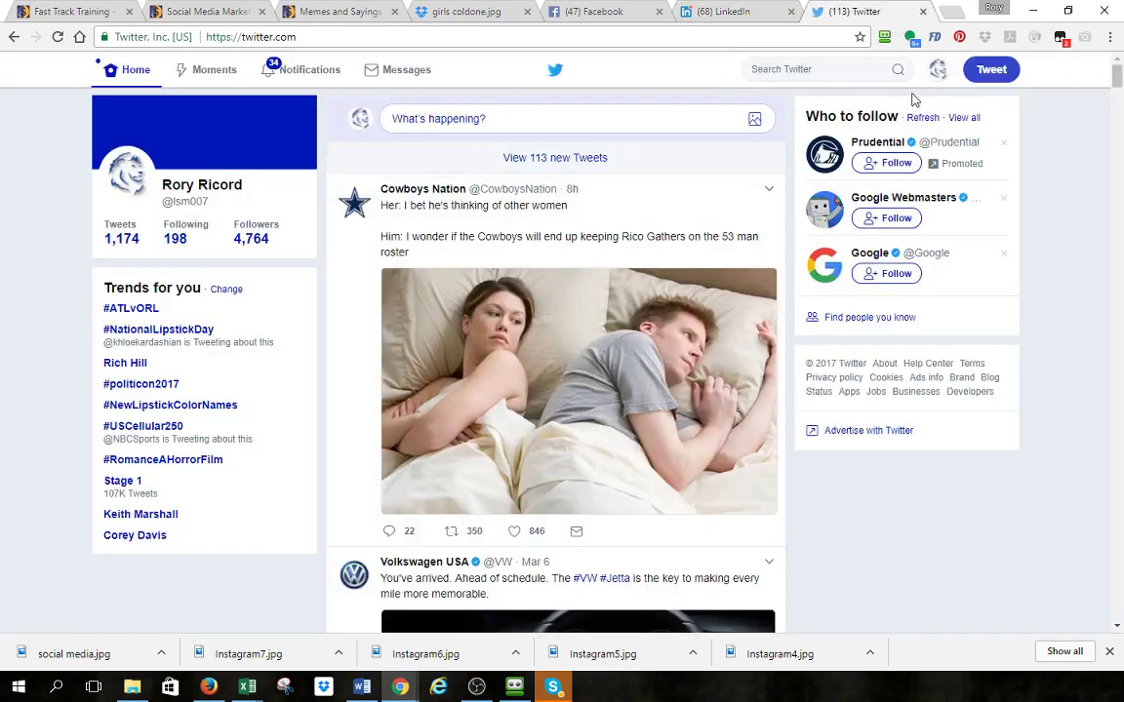
- Check the 'So true!' tweet on the Twitter profile, then begin a new tweet
{"action": "left_click", "coordinate": [200, 186]}
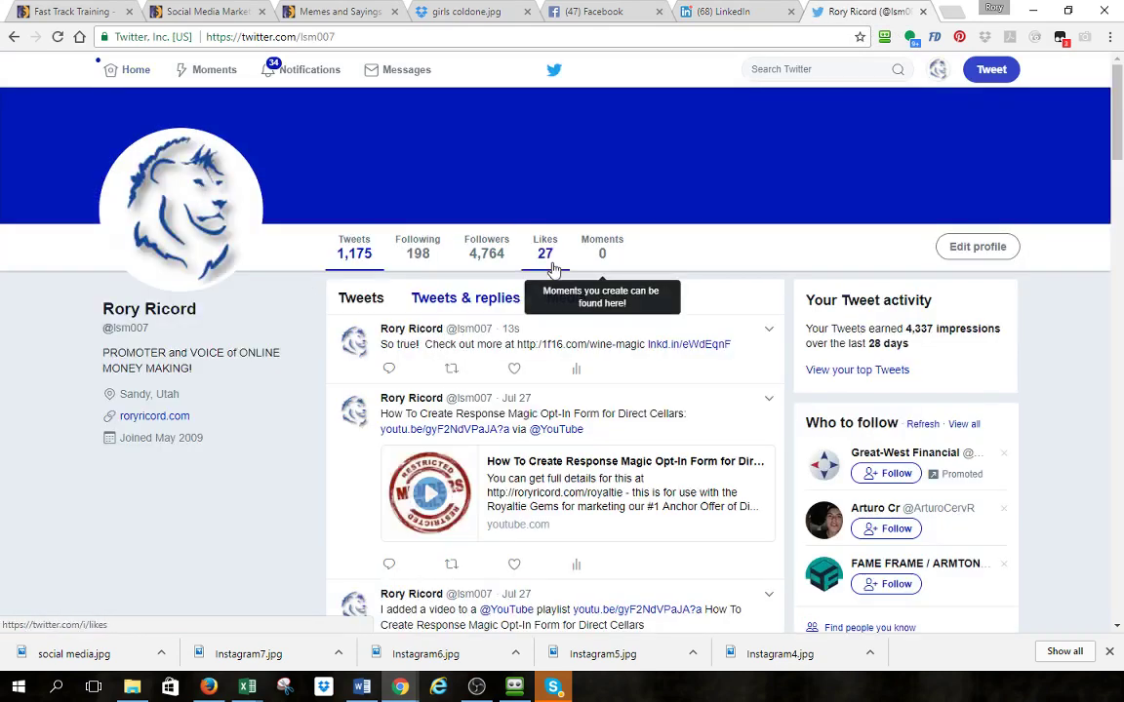
{"action": "scroll", "coordinate": [552, 269], "scroll_direction": "down", "scroll_amount": 5}
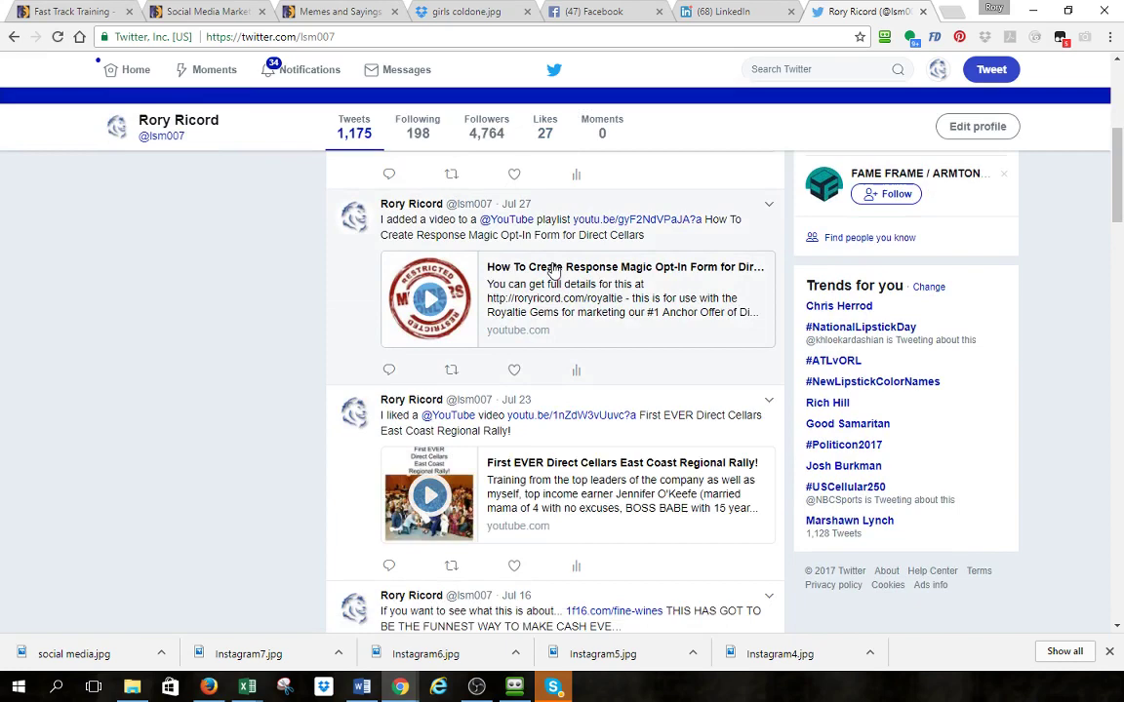
{"action": "scroll", "coordinate": [552, 270], "scroll_direction": "up", "scroll_amount": 5}
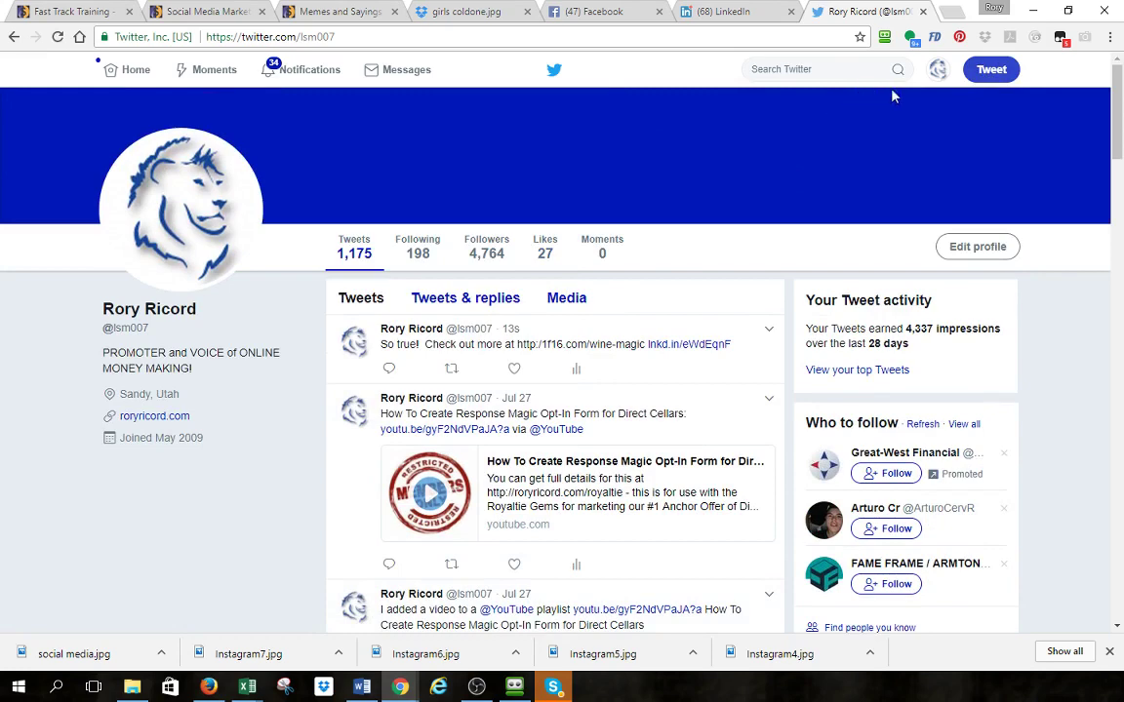
{"action": "left_click", "coordinate": [995, 70]}
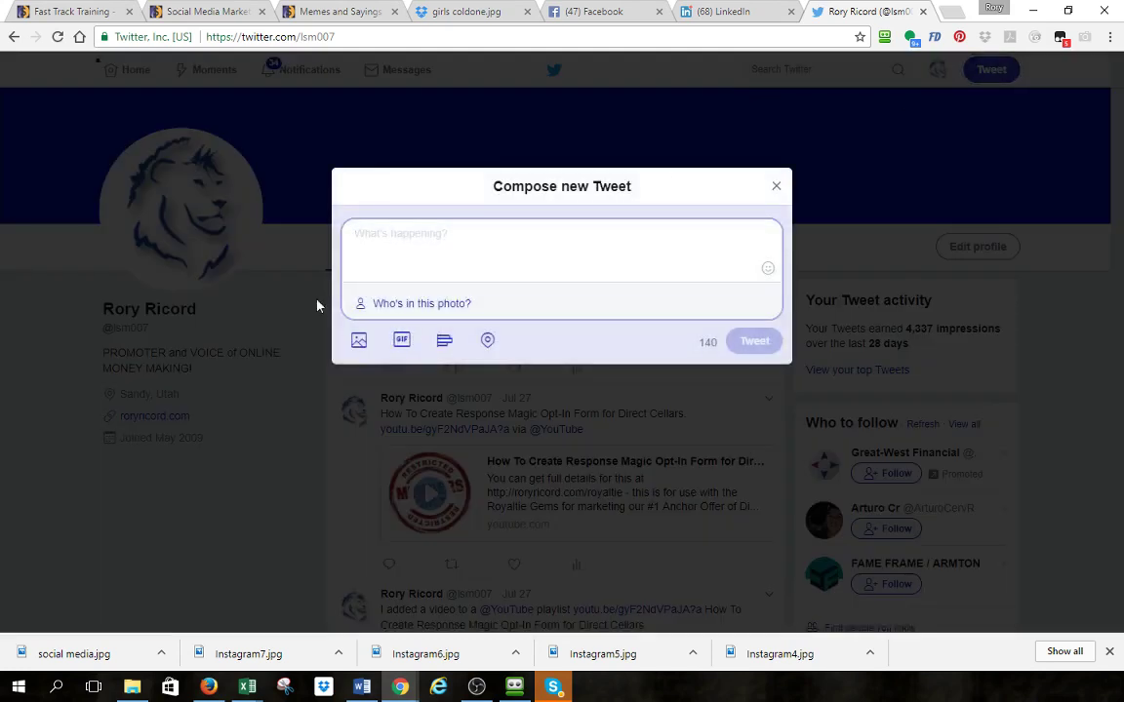
{"action": "left_click", "coordinate": [357, 344]}
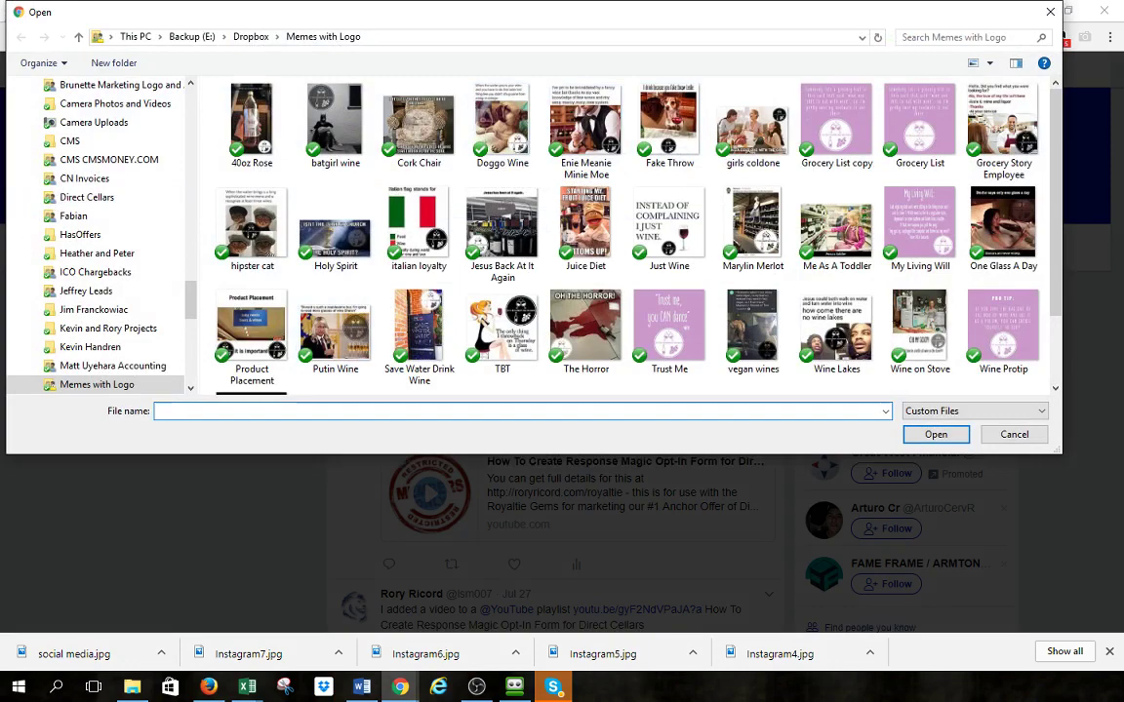
{"action": "double_click", "coordinate": [752, 127]}
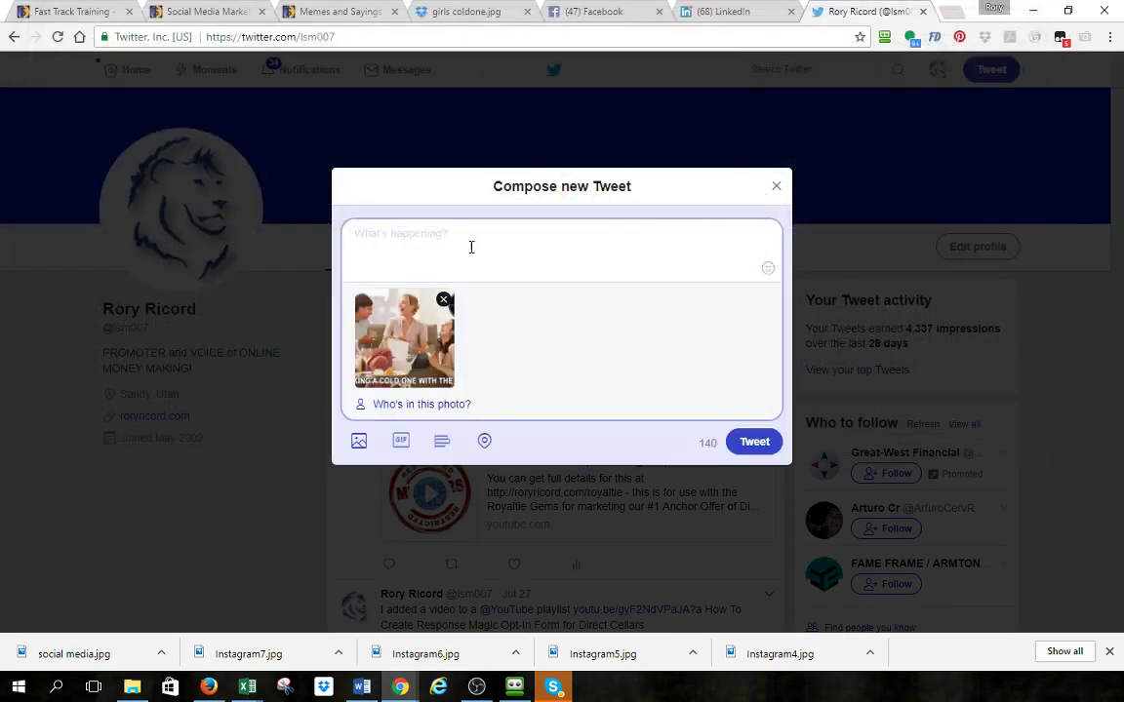
{"action": "type", "text": "When o"}
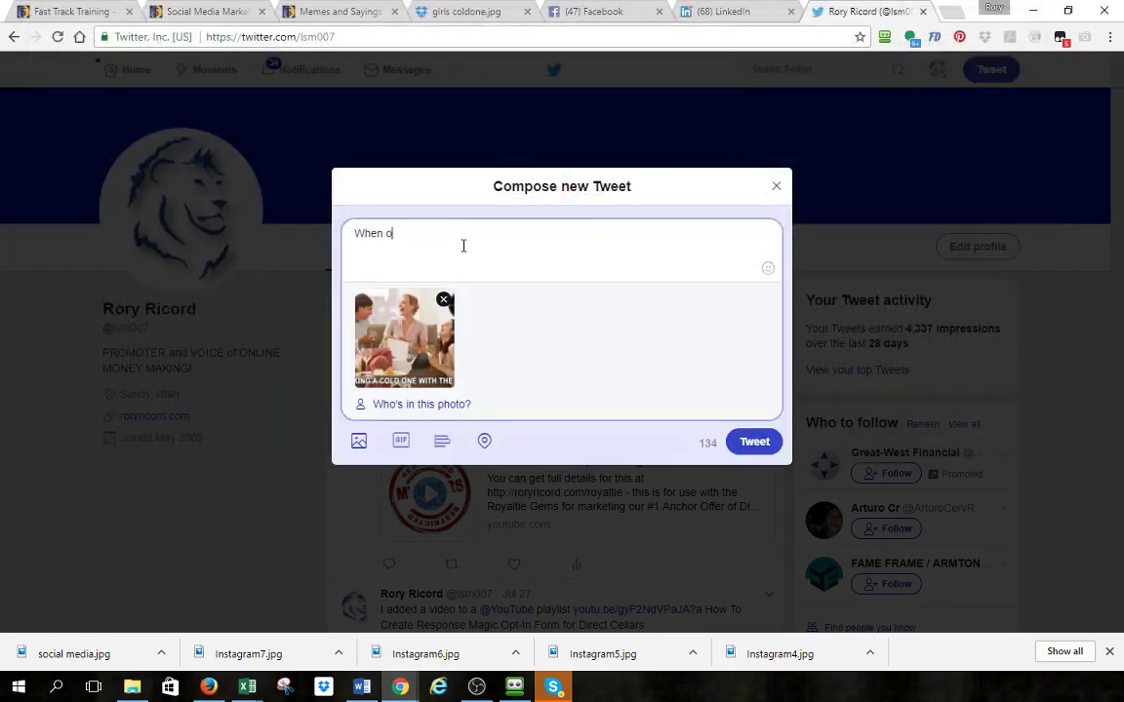
{"action": "type", "text": "nly the BEST will do, http:/"}
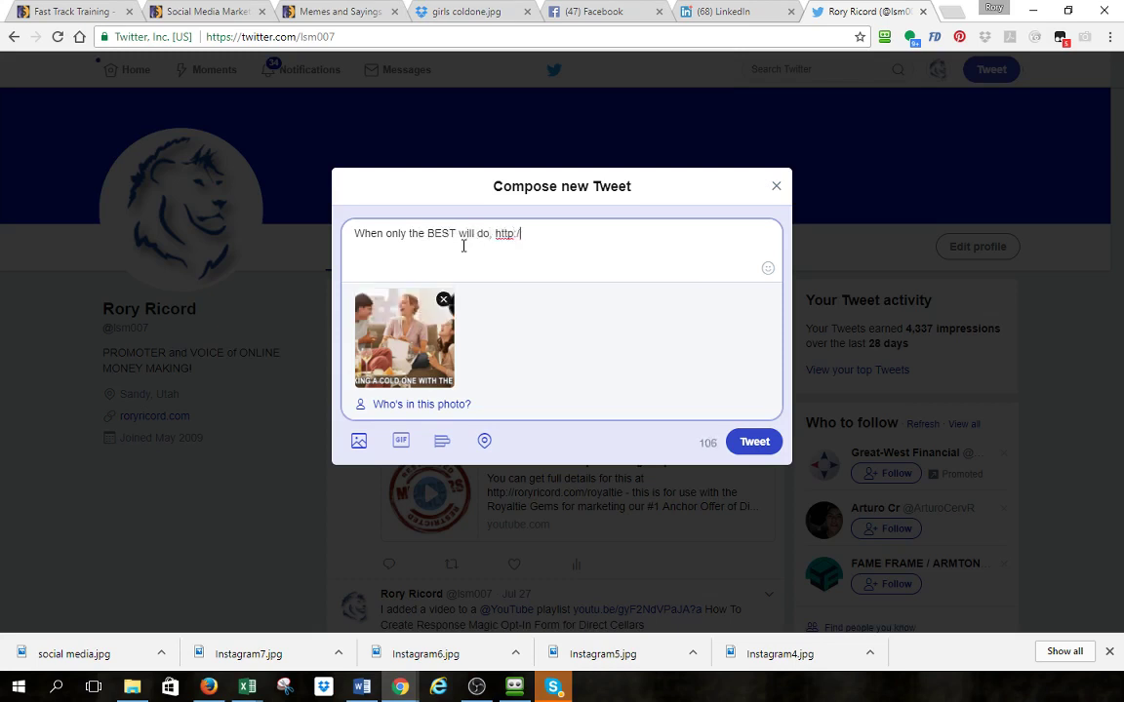
{"action": "type", "text": "/1f16.com/wine-ma"}
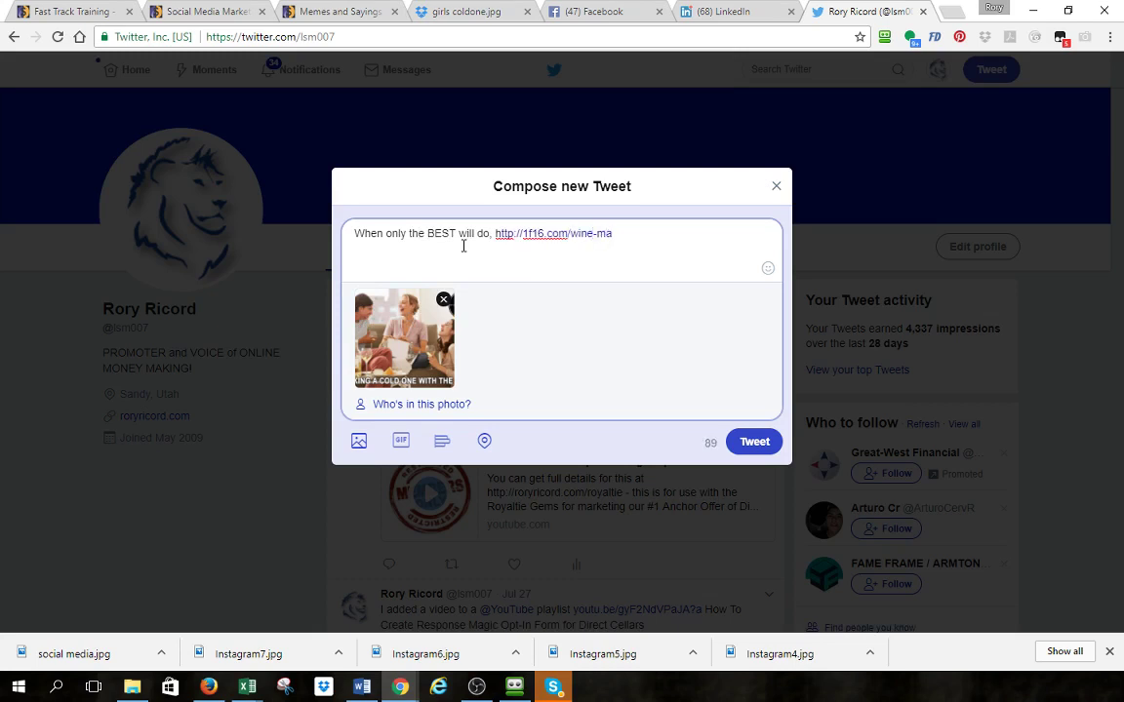
{"action": "type", "text": "gic"}
{"action": "left_click", "coordinate": [749, 442]}
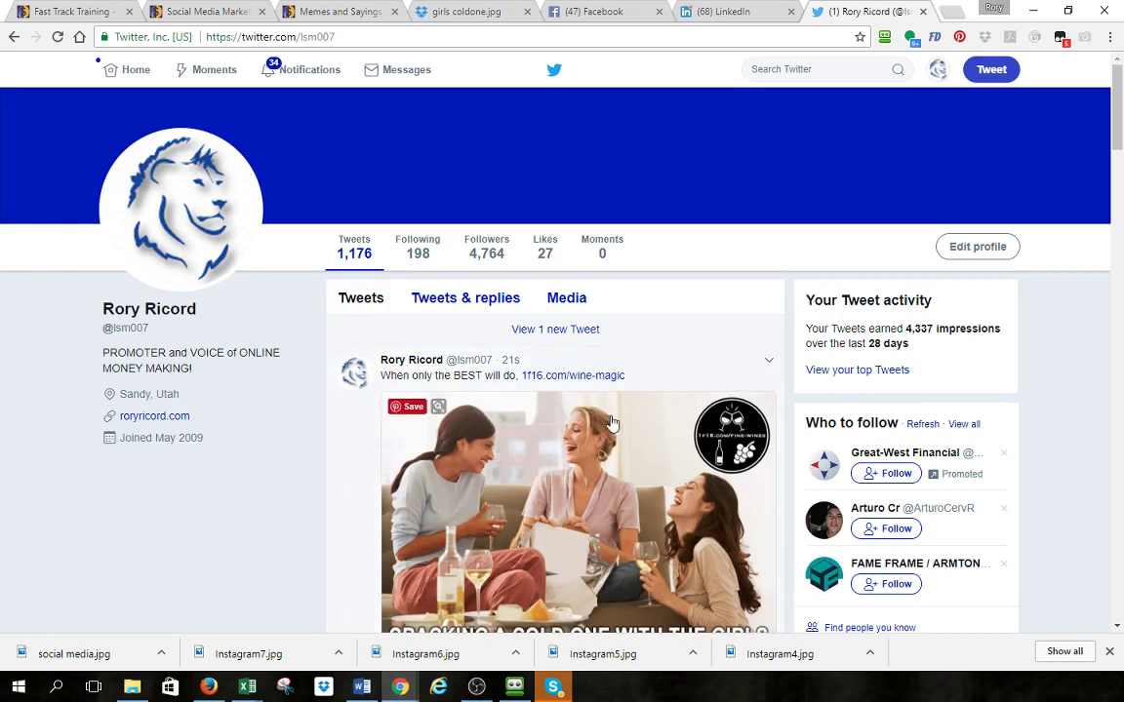
{"action": "scroll", "coordinate": [553, 382], "scroll_direction": "down", "scroll_amount": 2}
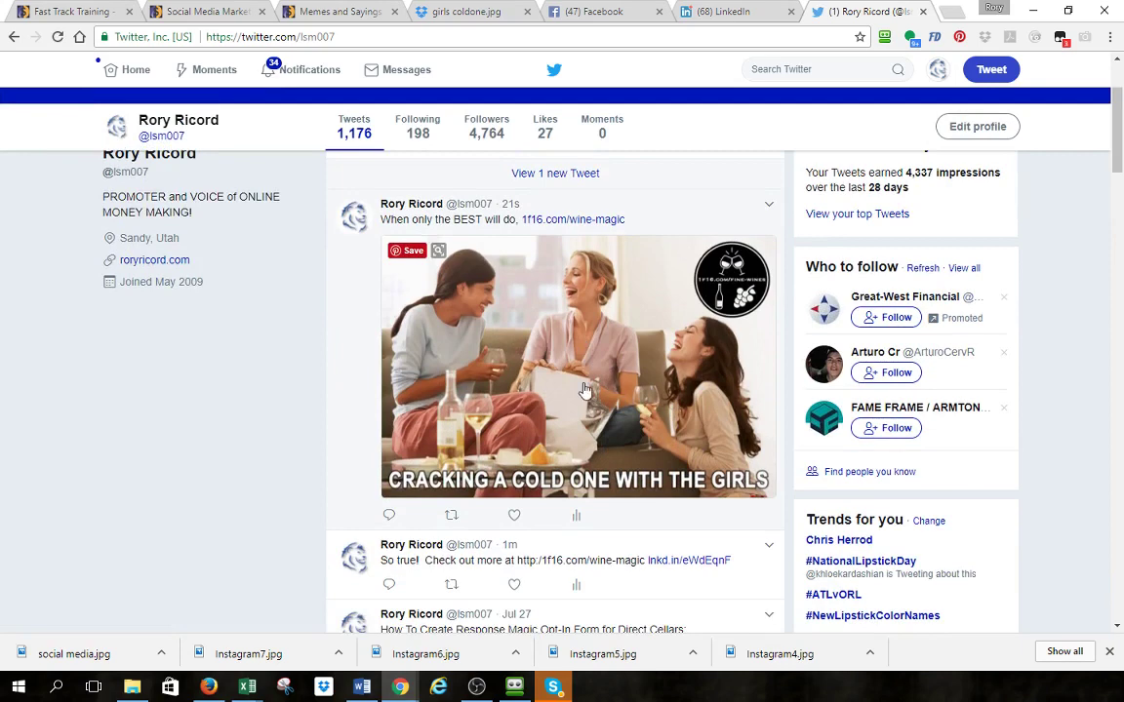
{"action": "scroll", "coordinate": [584, 388], "scroll_direction": "up", "scroll_amount": 1}
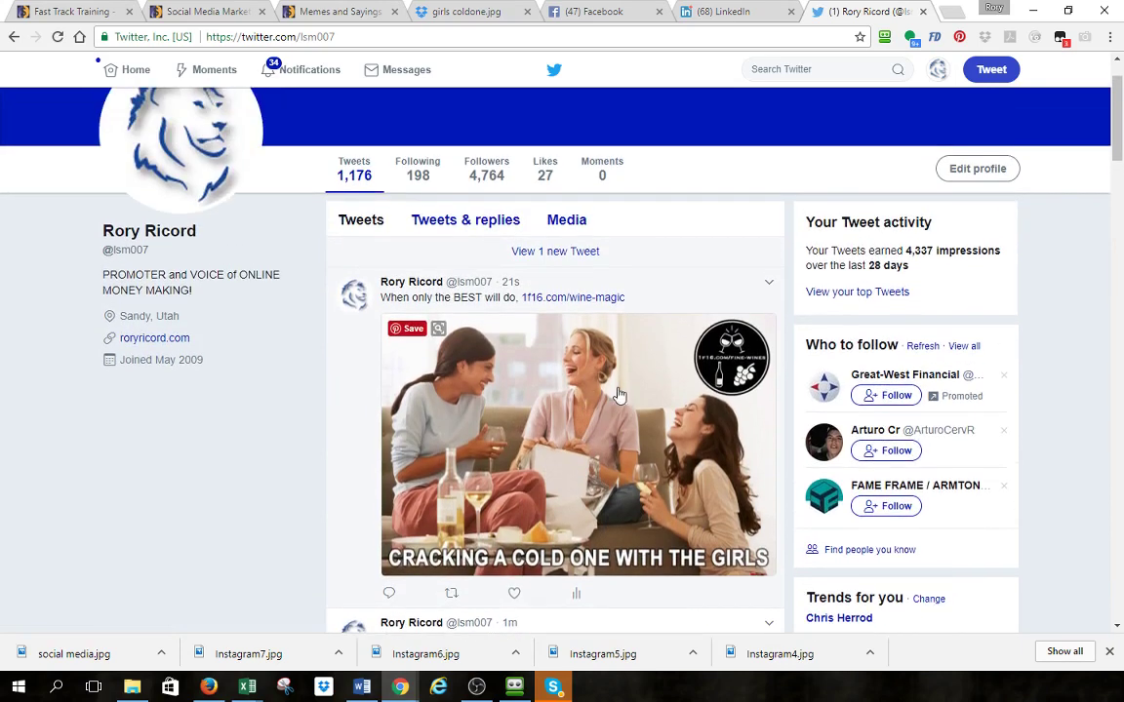